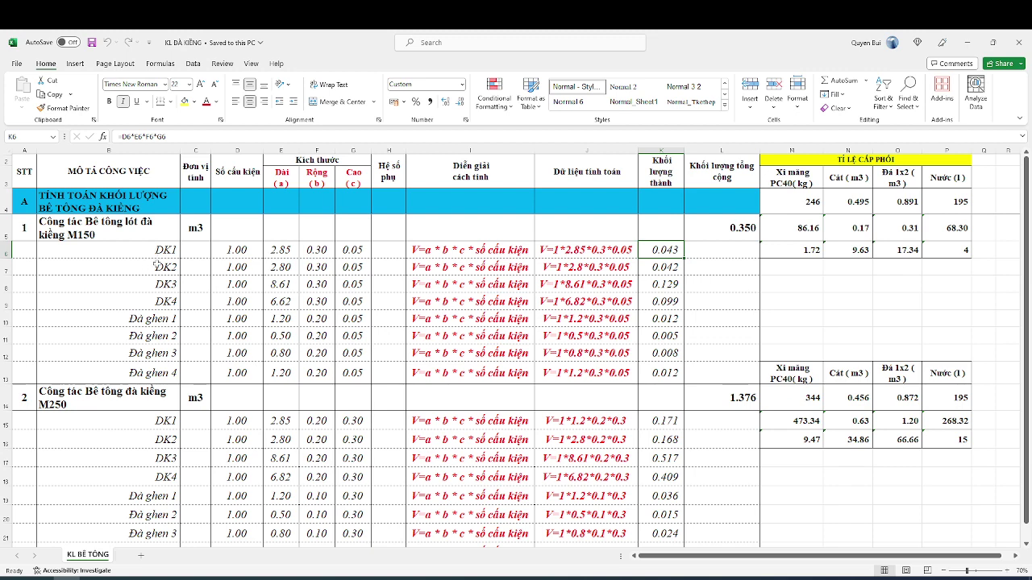
Review the DK2 row of the M150 lining concrete section, checking its length against the beam plan in Foxit PDF Reader and inspecting its volume formula
{"action": "left_click", "coordinate": [161, 266]}
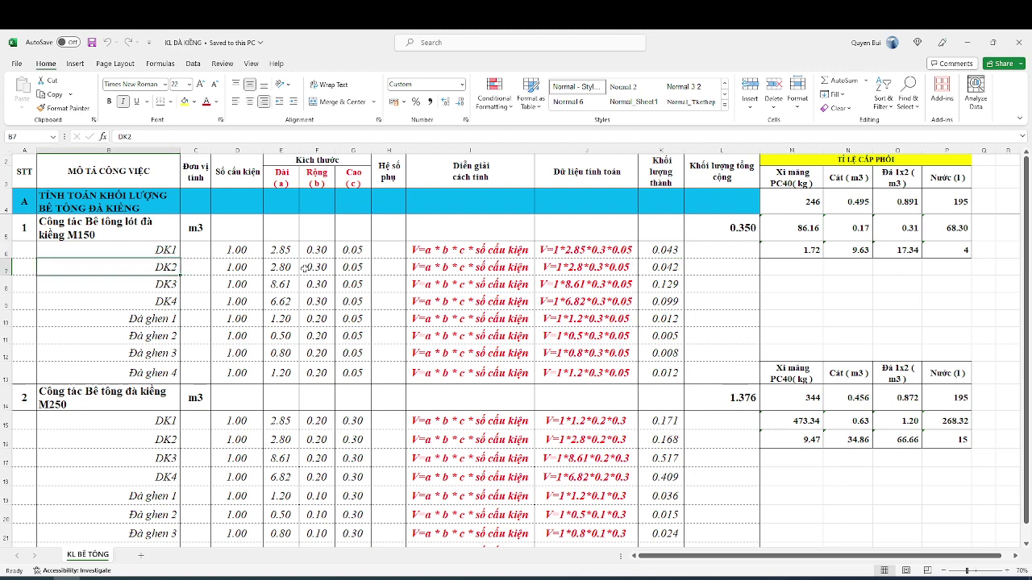
{"action": "left_click", "coordinate": [237, 268]}
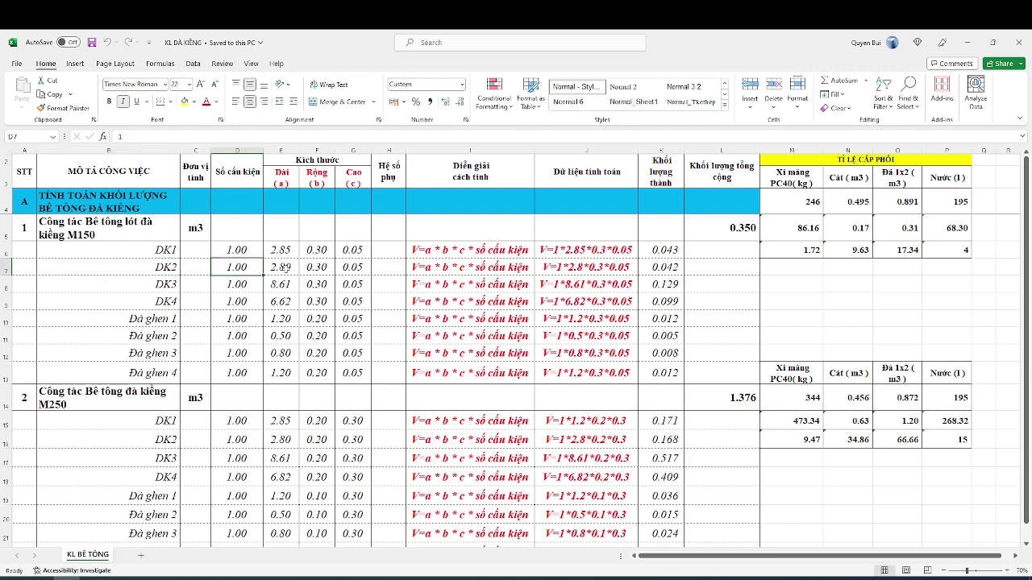
{"action": "key", "text": "alt+Tab"}
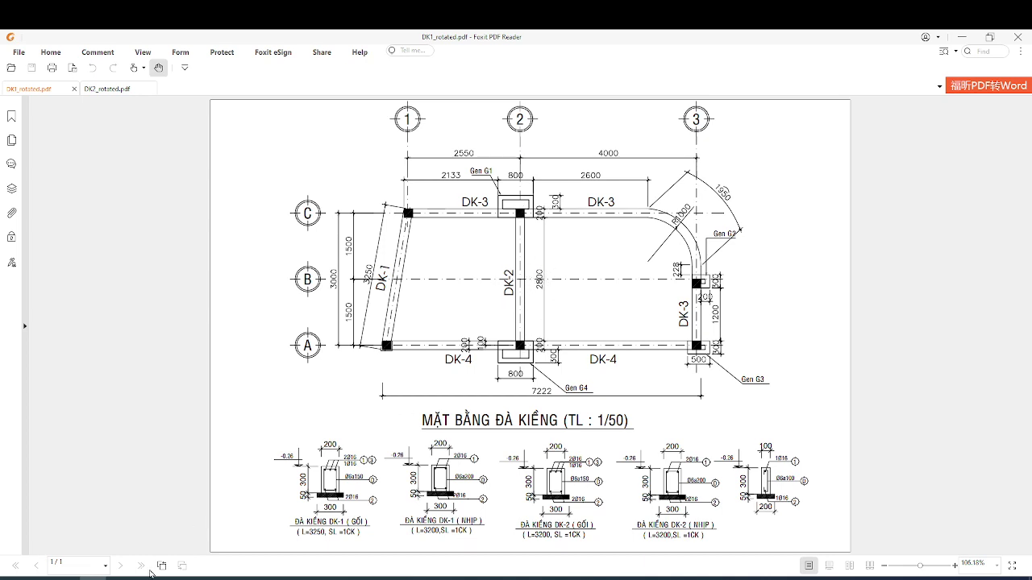
{"action": "left_click", "coordinate": [66, 578]}
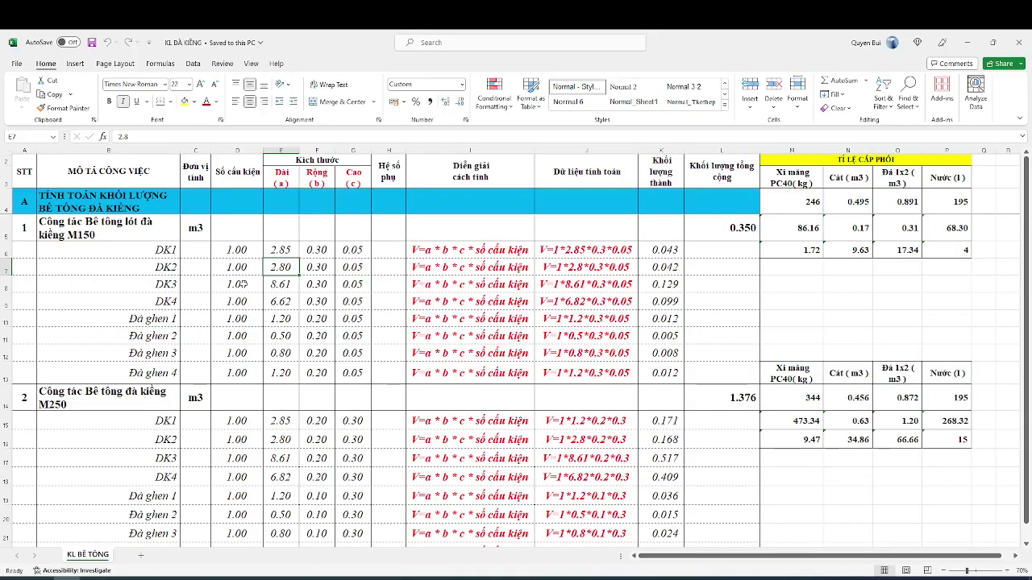
{"action": "left_click", "coordinate": [318, 267]}
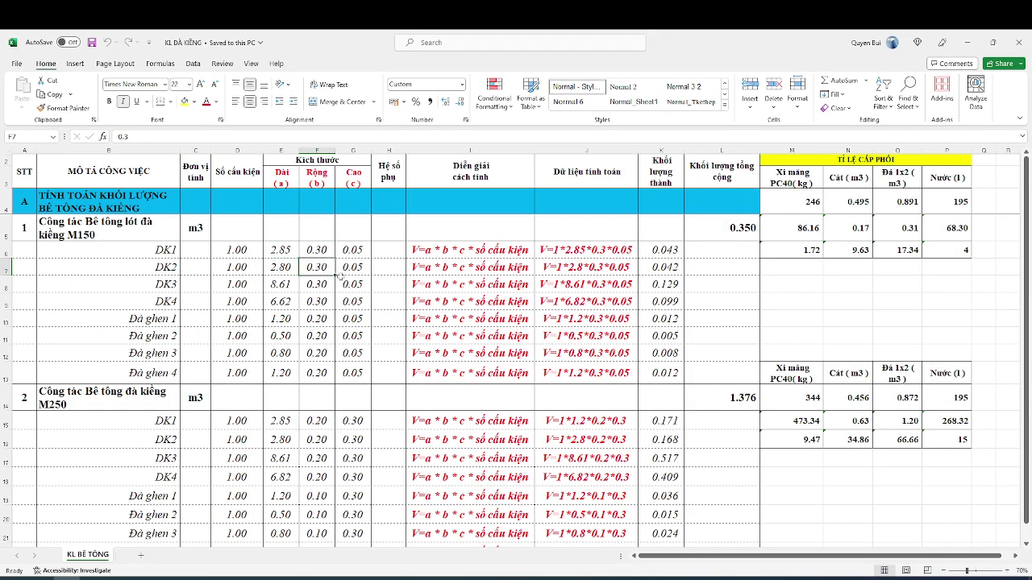
{"action": "left_click", "coordinate": [356, 267]}
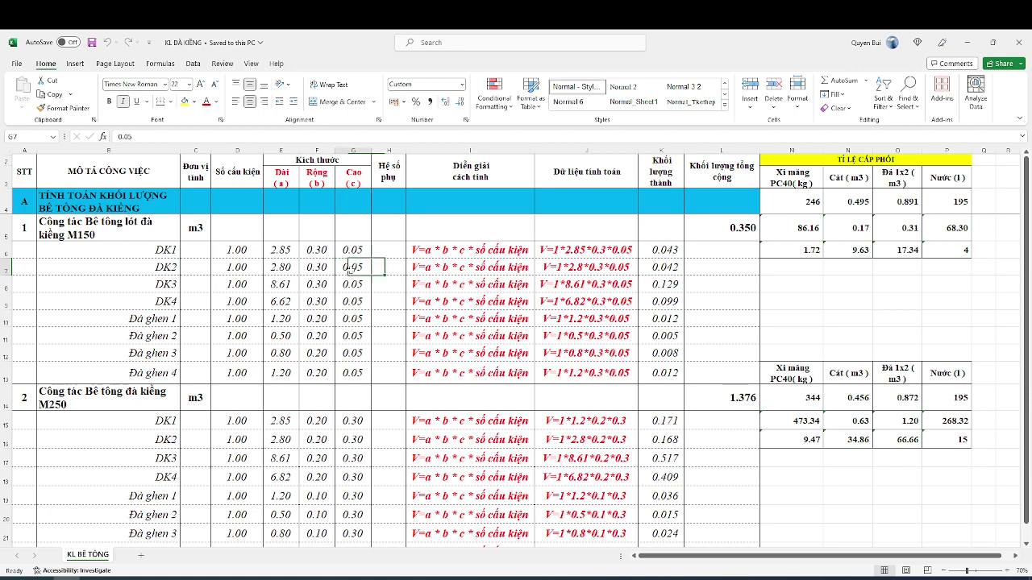
{"action": "left_click", "coordinate": [647, 266]}
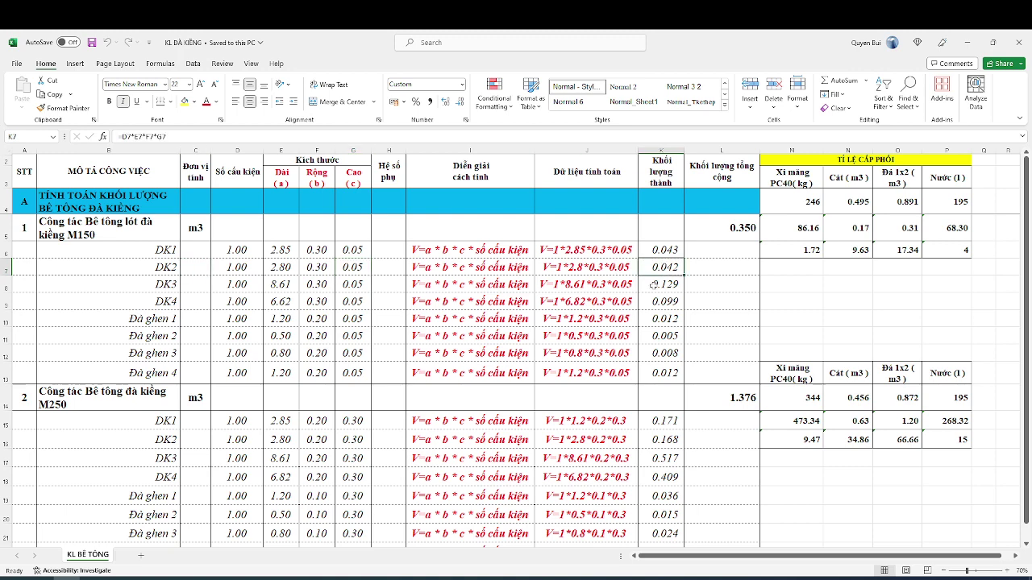
Examine the DK3 row's length formula against the segment dimensions on the PDF beam plan, then its width, height and volume formula
{"action": "left_click", "coordinate": [136, 283]}
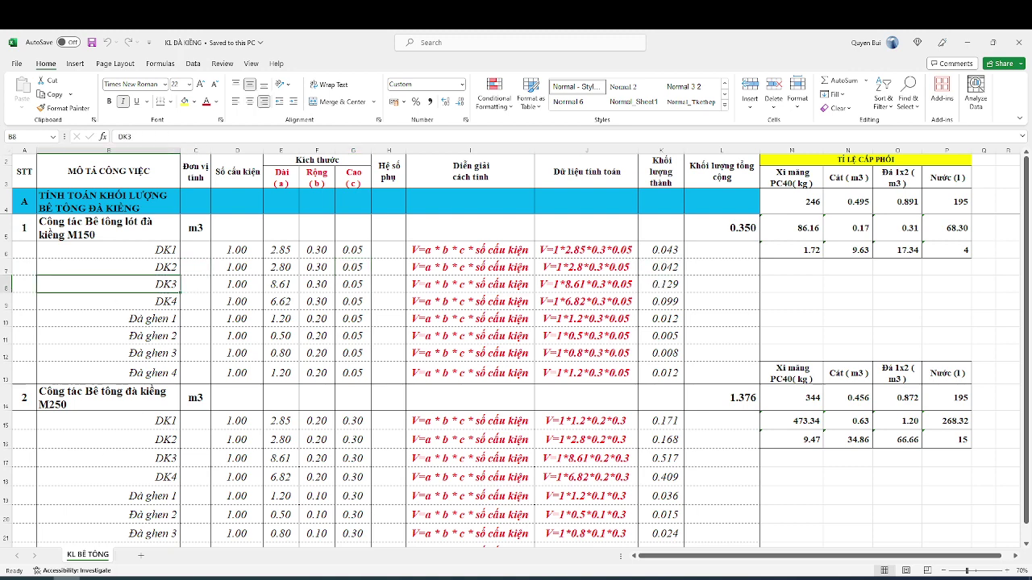
{"action": "double_click", "coordinate": [270, 285]}
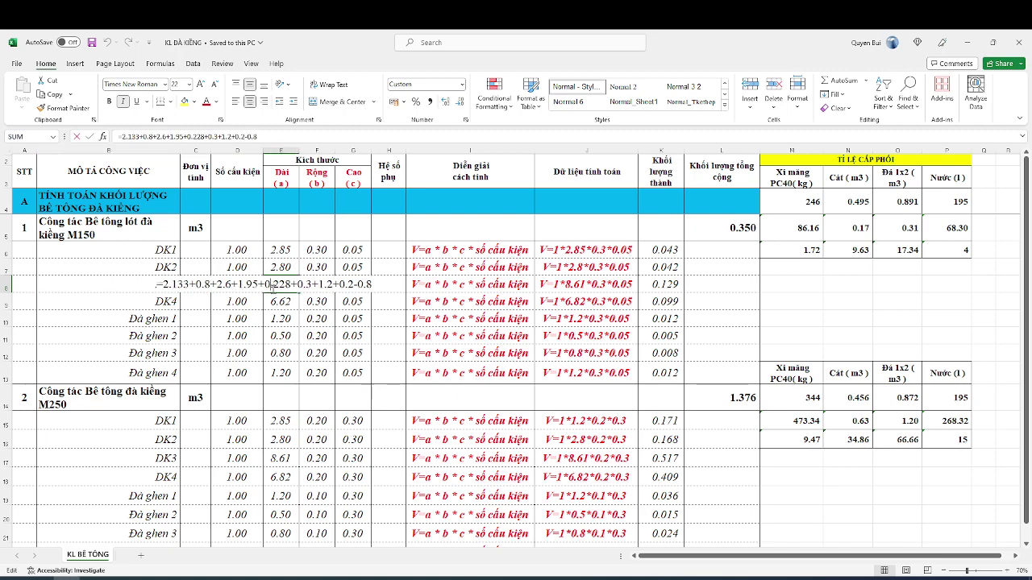
{"action": "left_click_drag", "start_coordinate": [163, 286], "coordinate": [190, 285]}
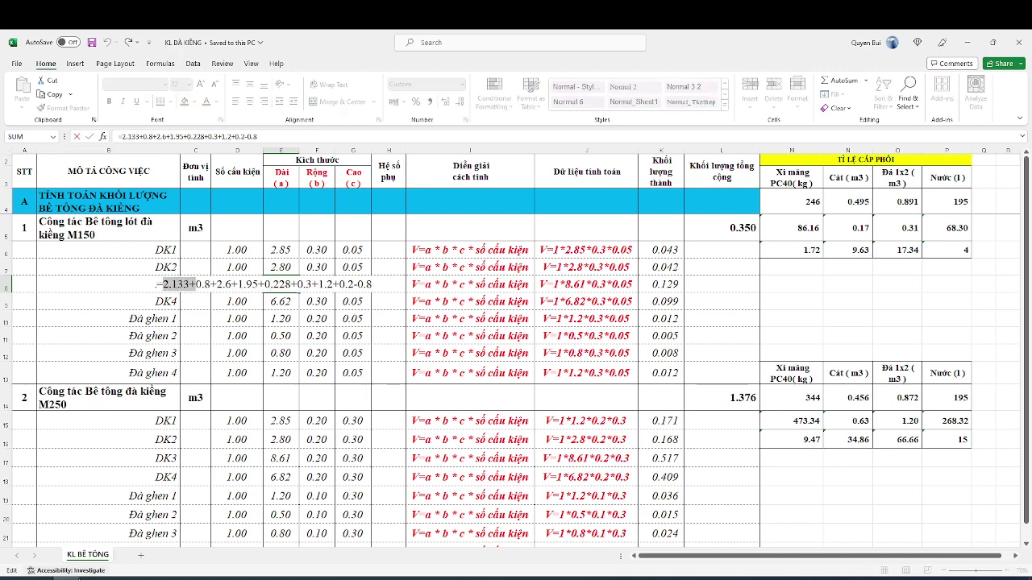
{"action": "left_click", "coordinate": [89, 578]}
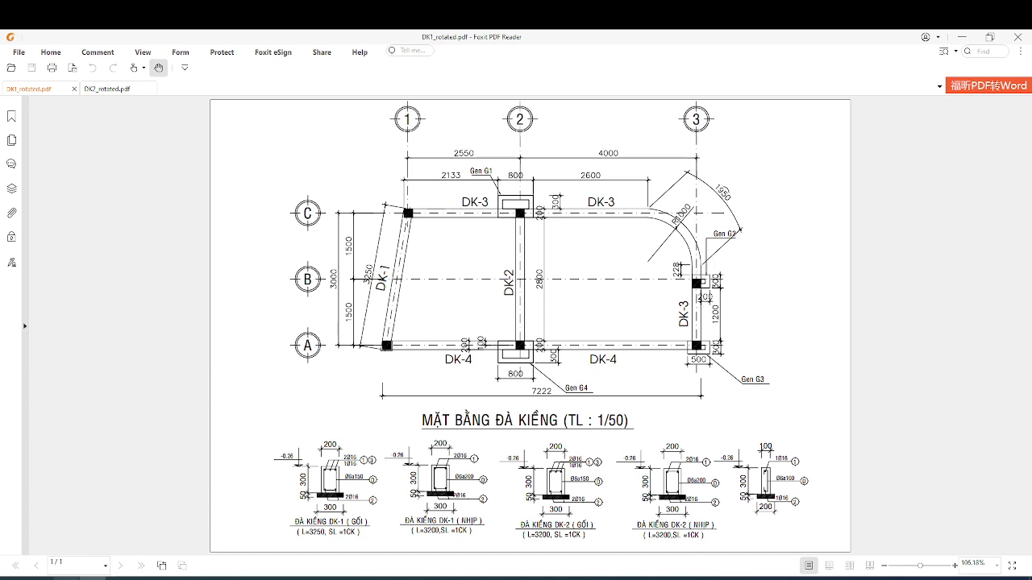
{"action": "key", "text": "alt+Tab"}
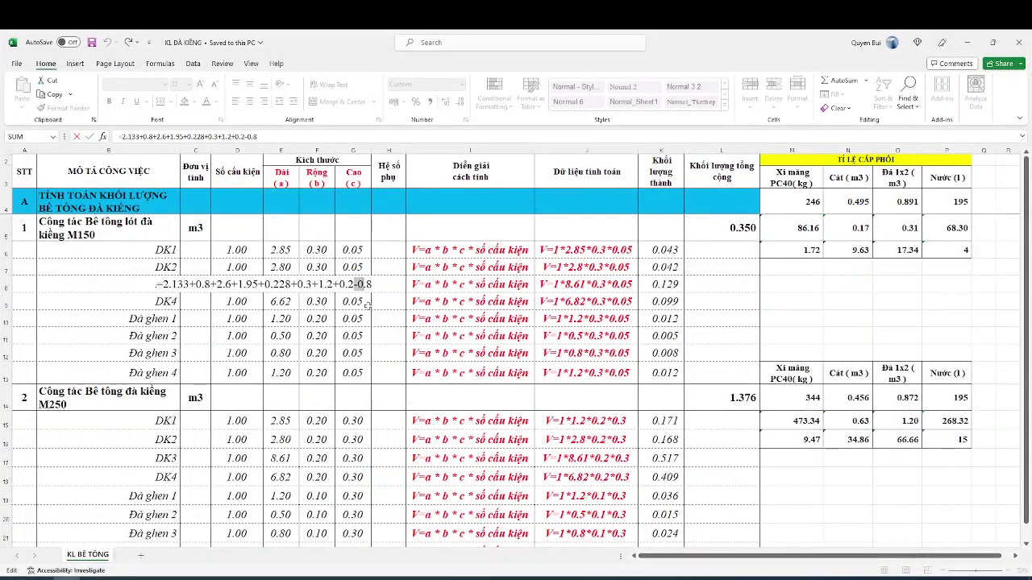
{"action": "key", "text": "Escape"}
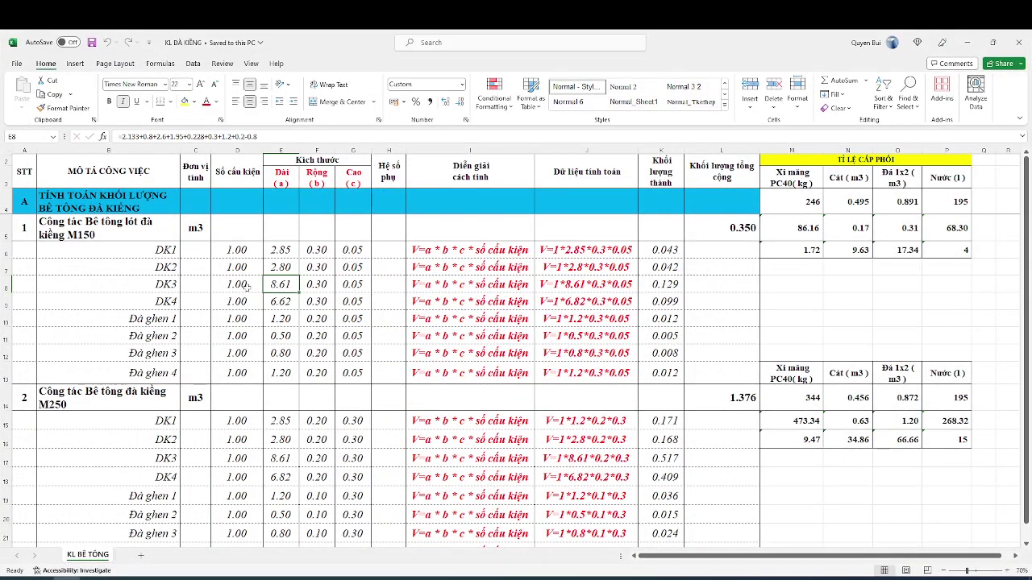
{"action": "left_click", "coordinate": [320, 283]}
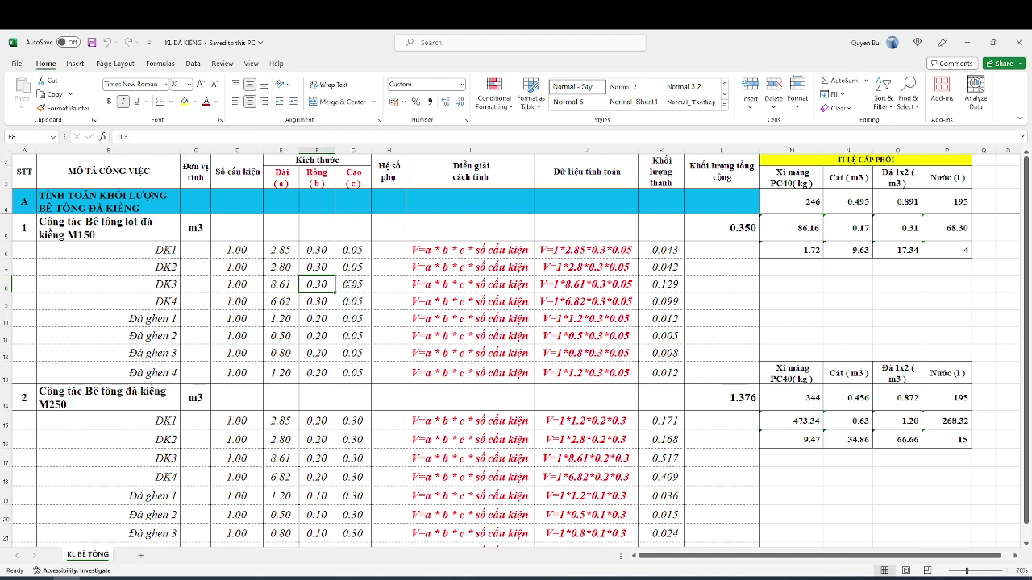
{"action": "left_click", "coordinate": [358, 286]}
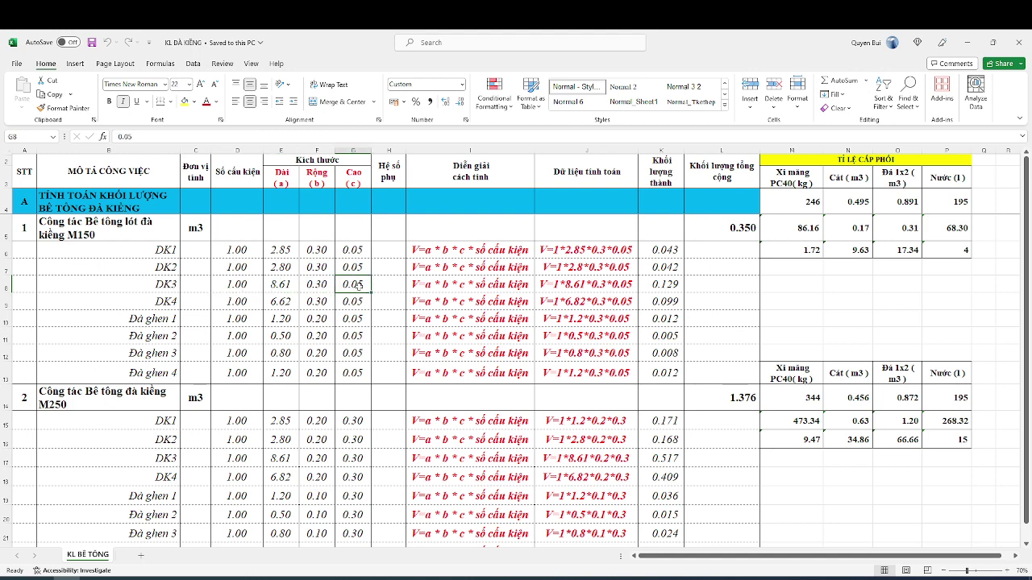
{"action": "left_click", "coordinate": [657, 284]}
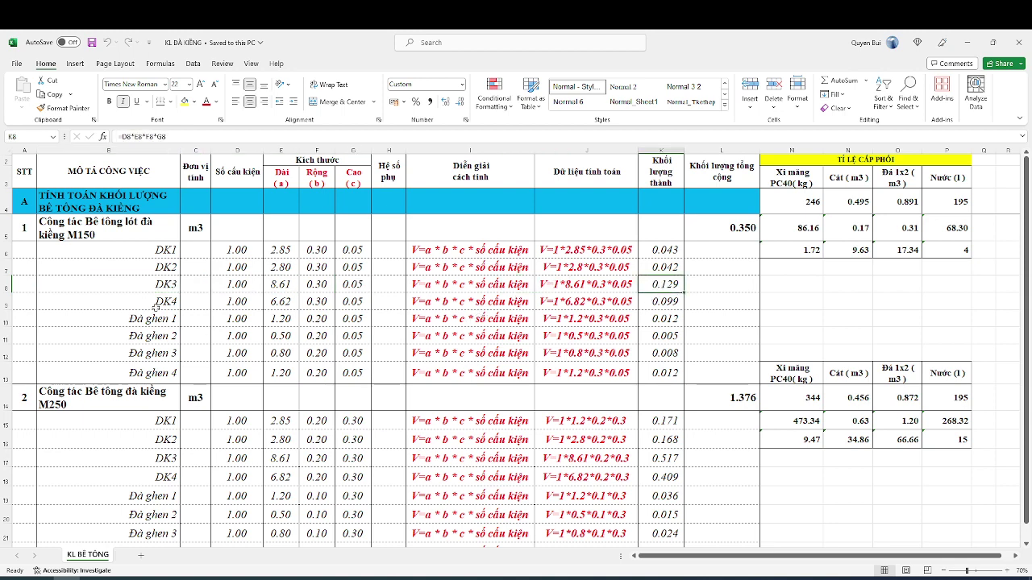
Examine the DK4 row's length formula against the overall dimension on the PDF beam plan, plus its width, height and volume formula
{"action": "left_click", "coordinate": [173, 301]}
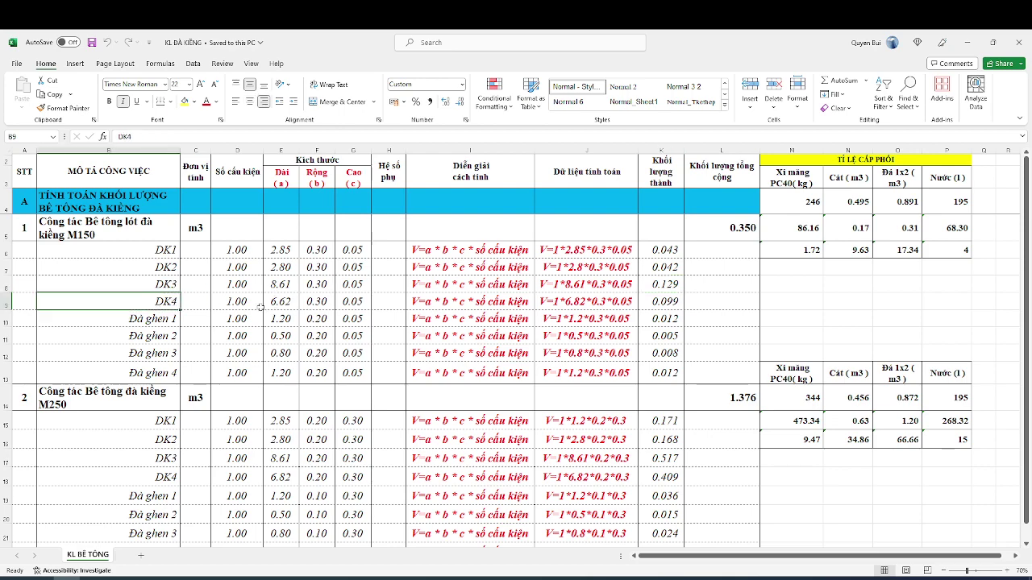
{"action": "left_click", "coordinate": [94, 578]}
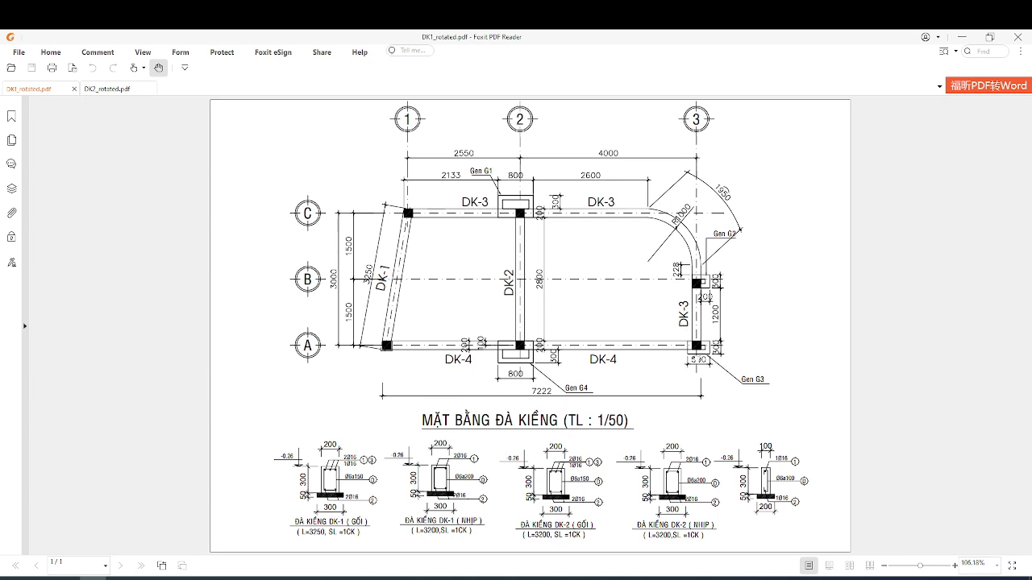
{"action": "left_click", "coordinate": [79, 577]}
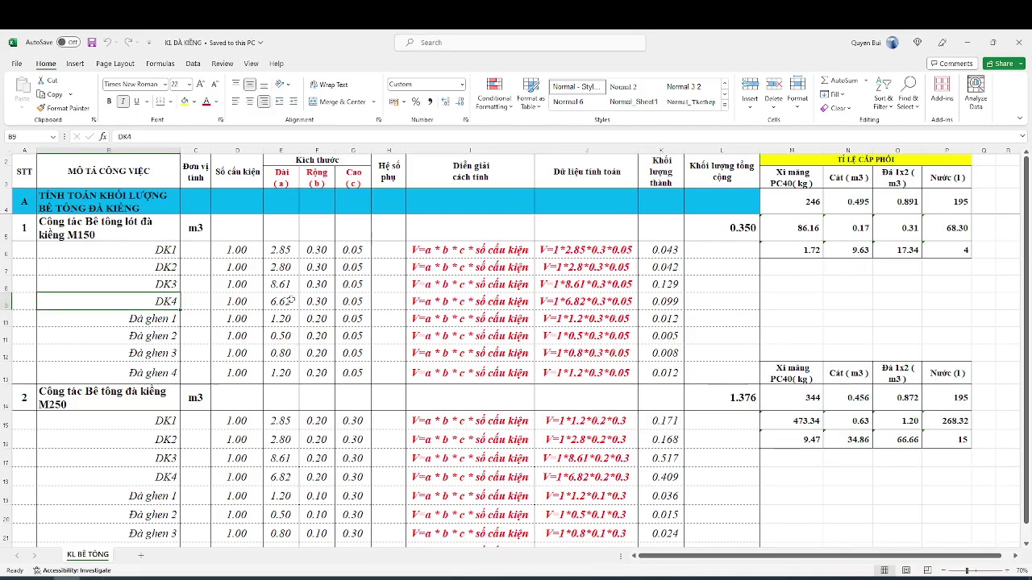
{"action": "double_click", "coordinate": [288, 301]}
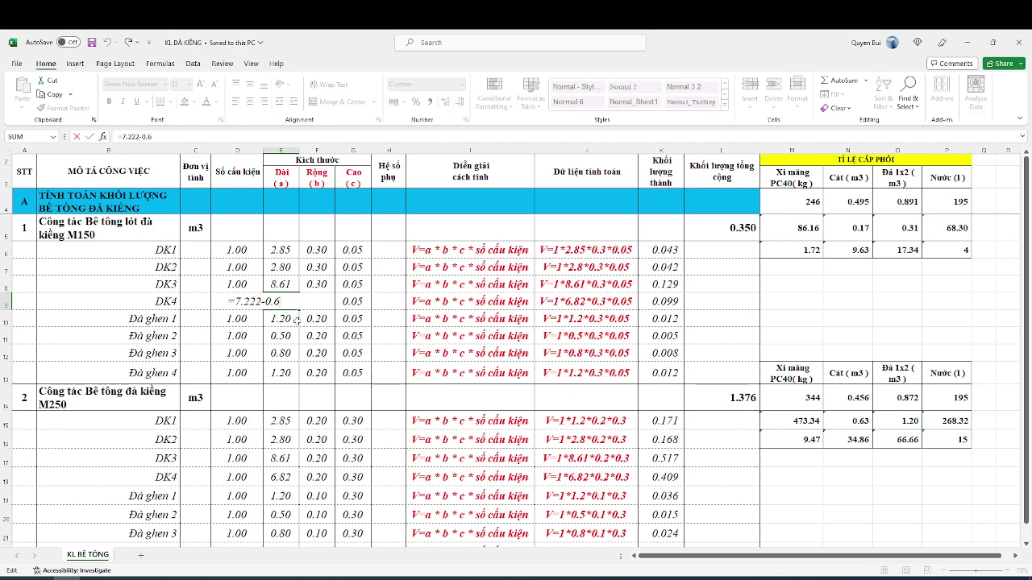
{"action": "key", "text": "Escape"}
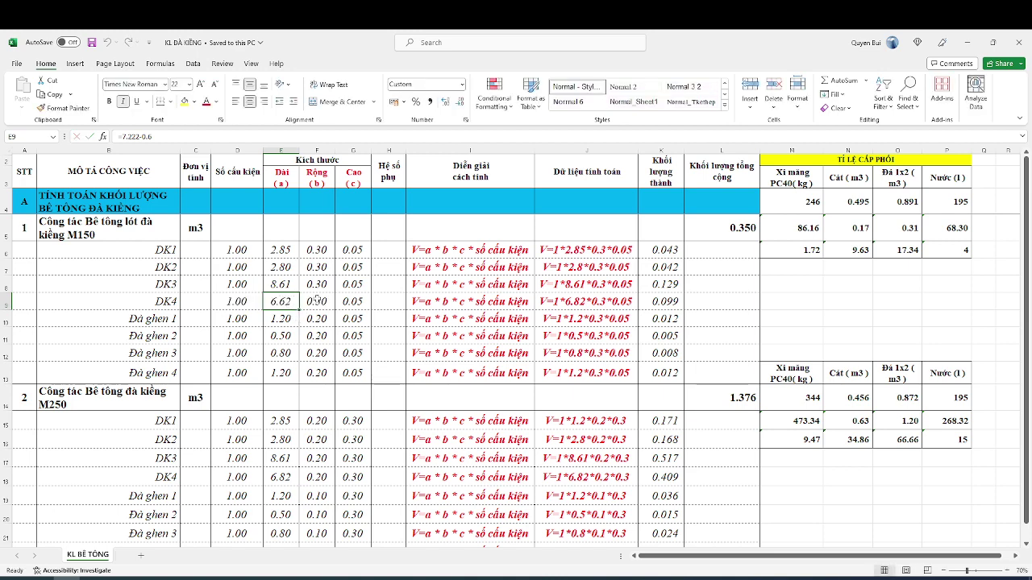
{"action": "left_click", "coordinate": [317, 300]}
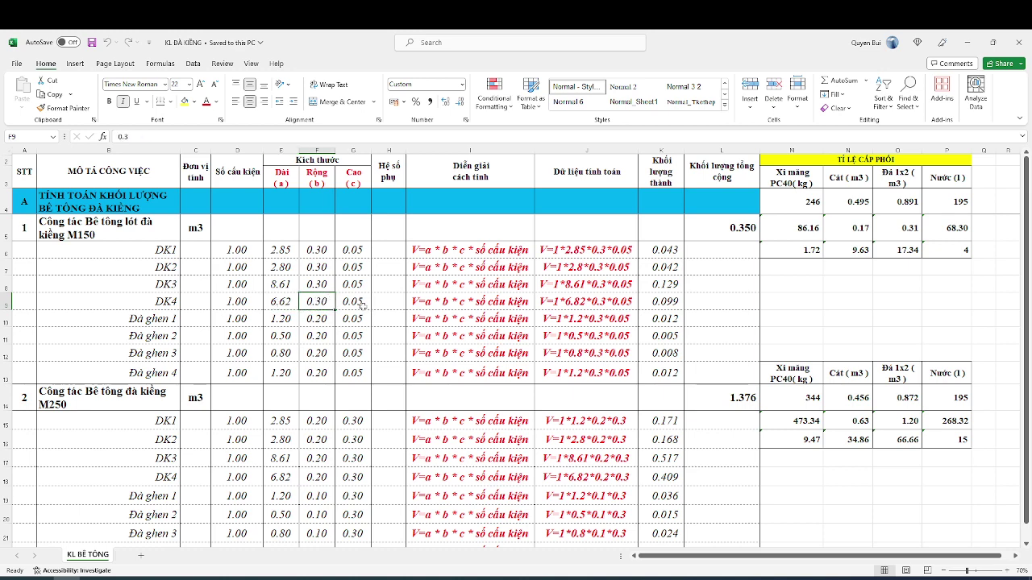
{"action": "left_click", "coordinate": [361, 302]}
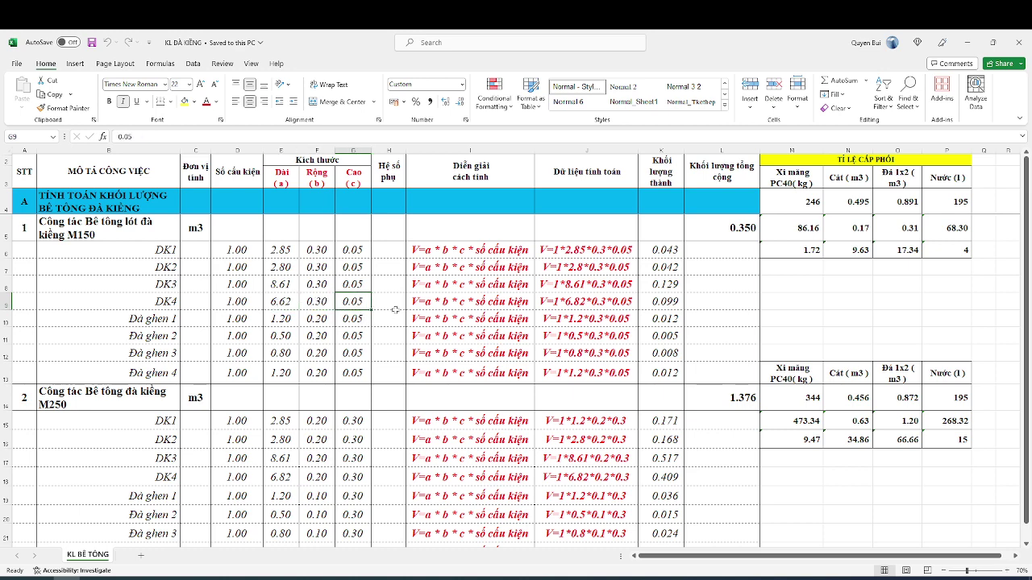
{"action": "left_click", "coordinate": [169, 304]}
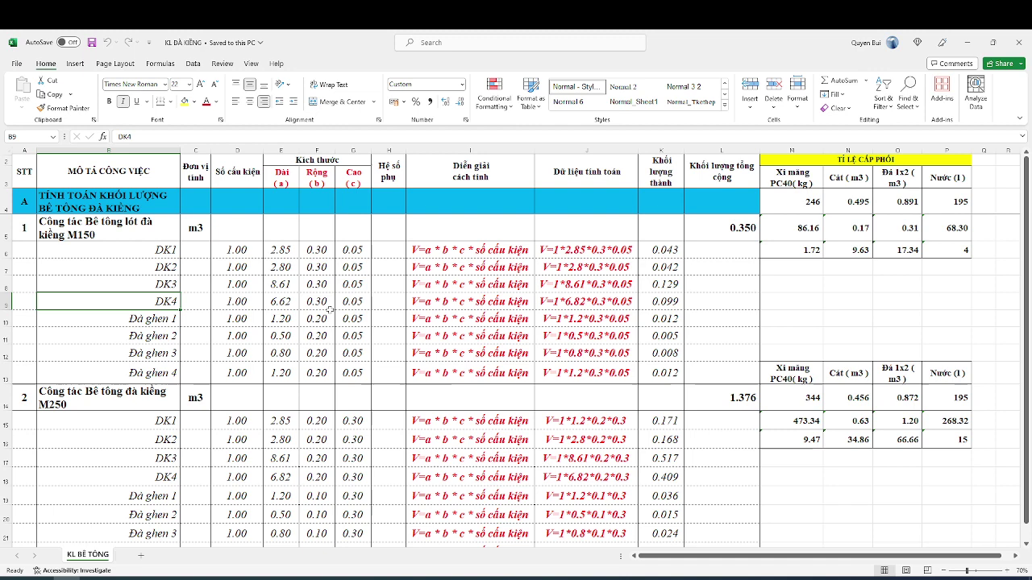
{"action": "left_click", "coordinate": [672, 301]}
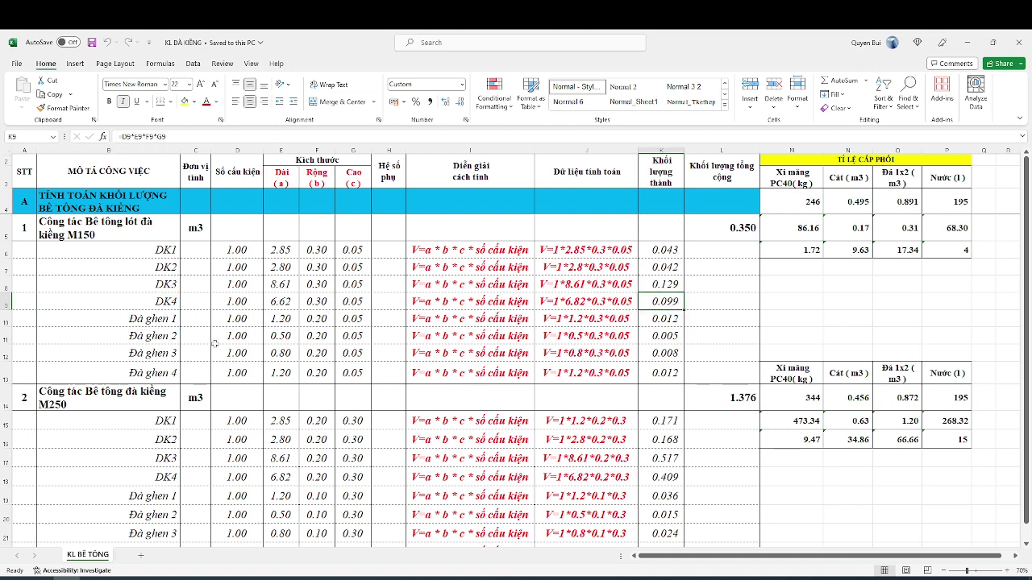
Compare the widths and heights of the Đà ghen 1 to Đà ghen 4 lining concrete rows with the small beam section in the PDF drawing
{"action": "left_click", "coordinate": [158, 320]}
{"action": "left_click", "coordinate": [165, 367]}
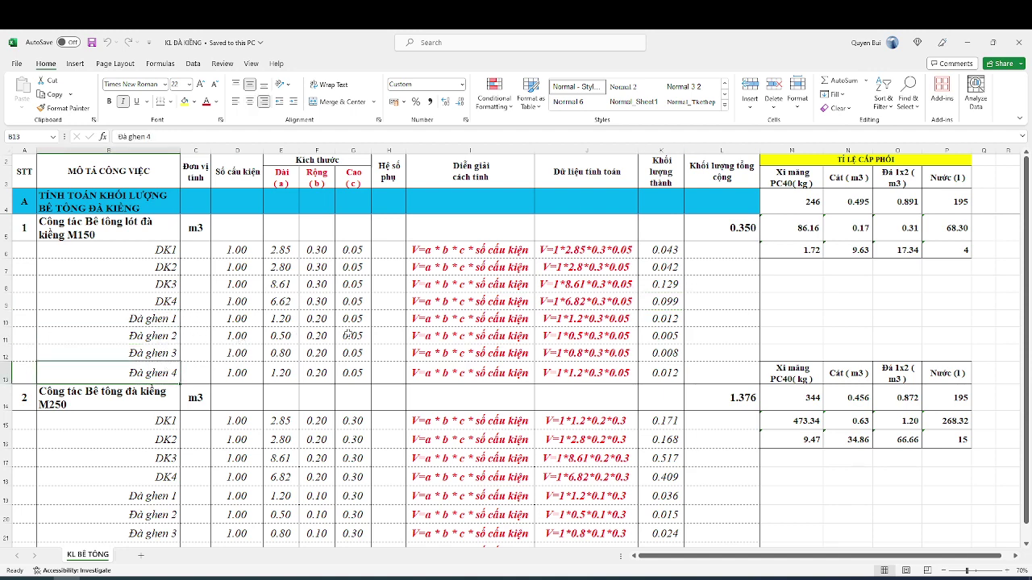
{"action": "left_click", "coordinate": [326, 319]}
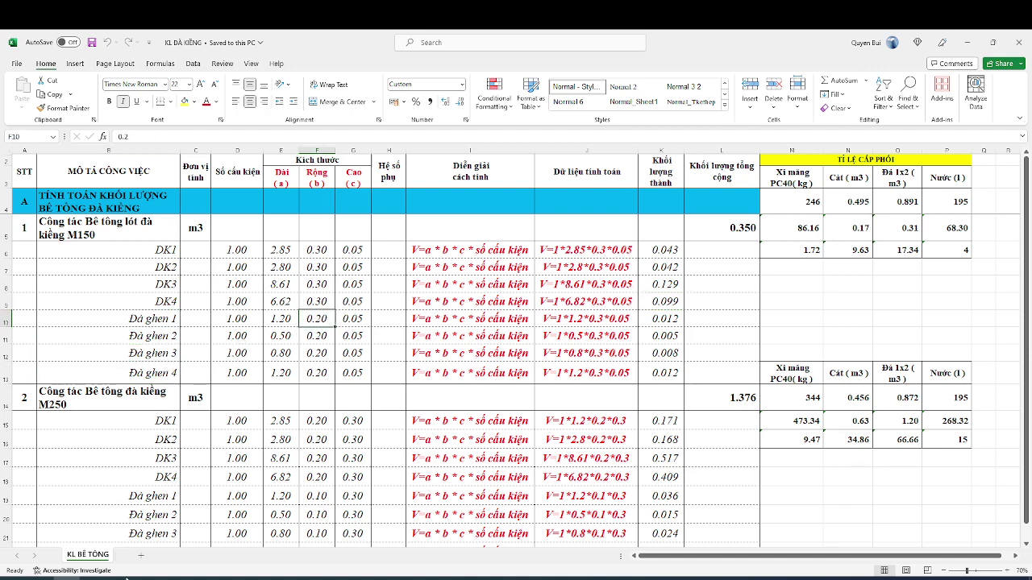
{"action": "left_click", "coordinate": [95, 579]}
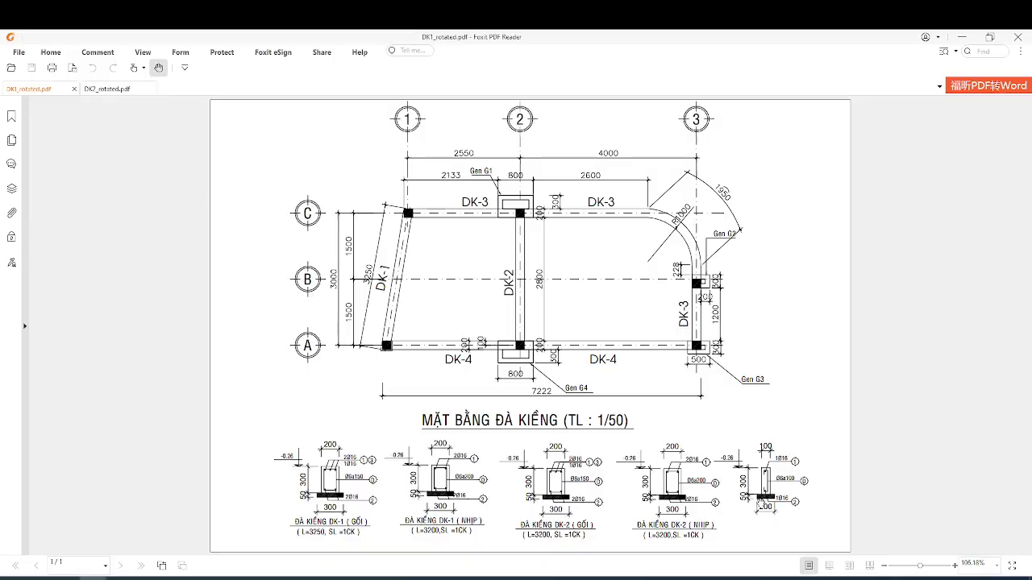
{"action": "key", "text": "alt+Tab"}
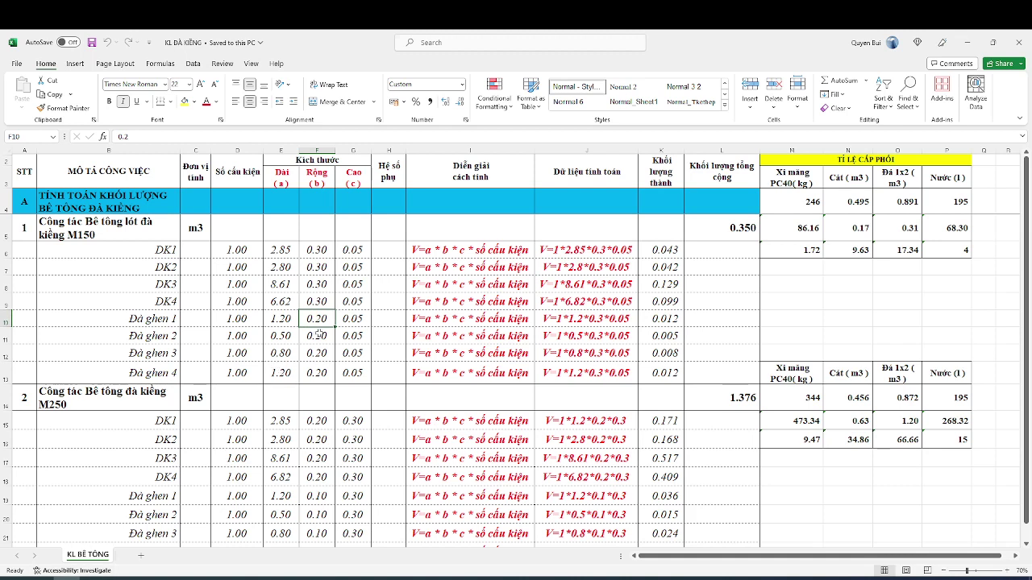
{"action": "left_click_drag", "start_coordinate": [319, 320], "coordinate": [352, 372]}
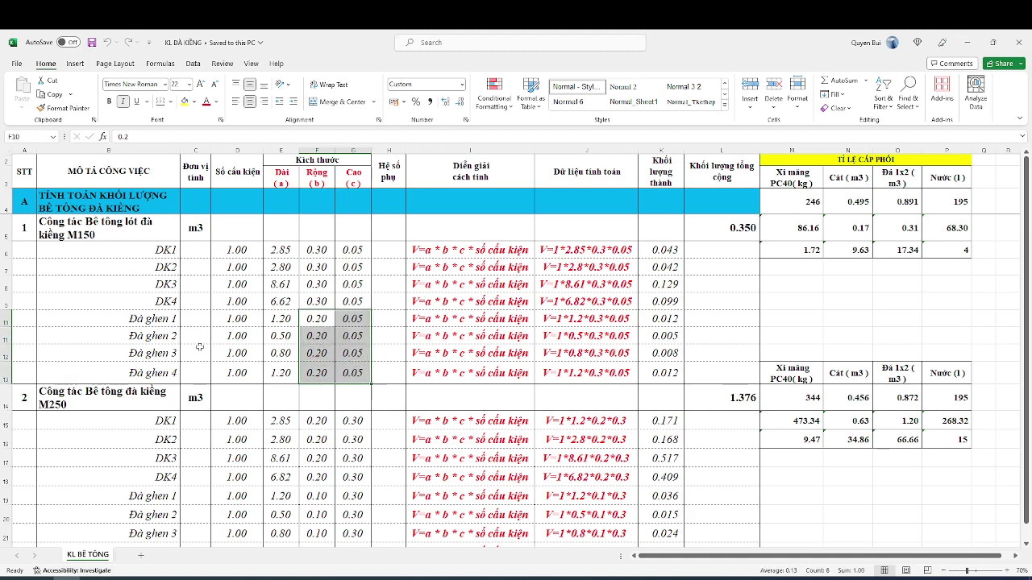
Check the length formulas of the Đà ghen 1 to Đà ghen 4 lining concrete rows against the Gen G1 to G4 dimensions on the PDF plan
{"action": "left_click", "coordinate": [133, 320]}
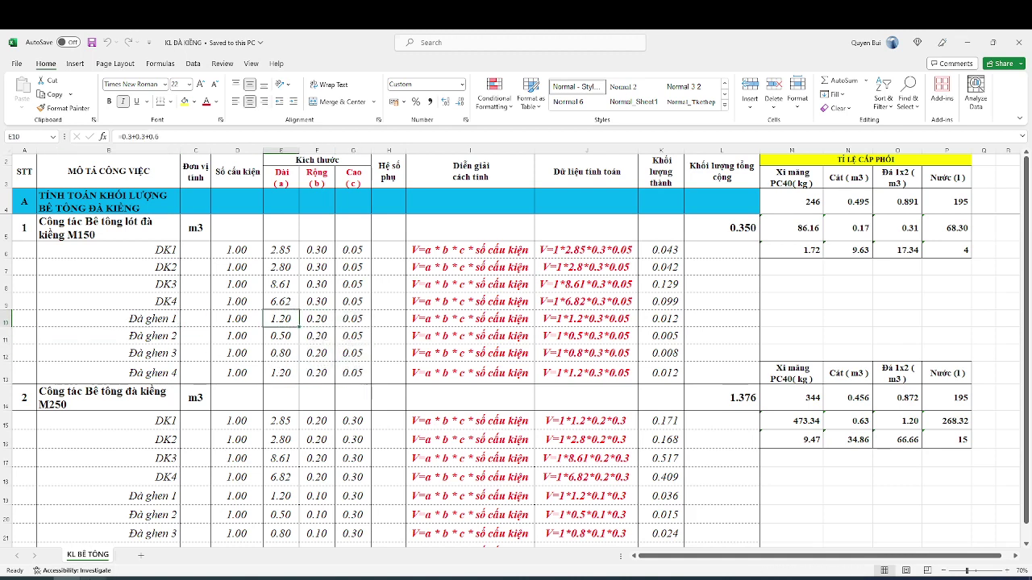
{"action": "key", "text": "alt+Tab"}
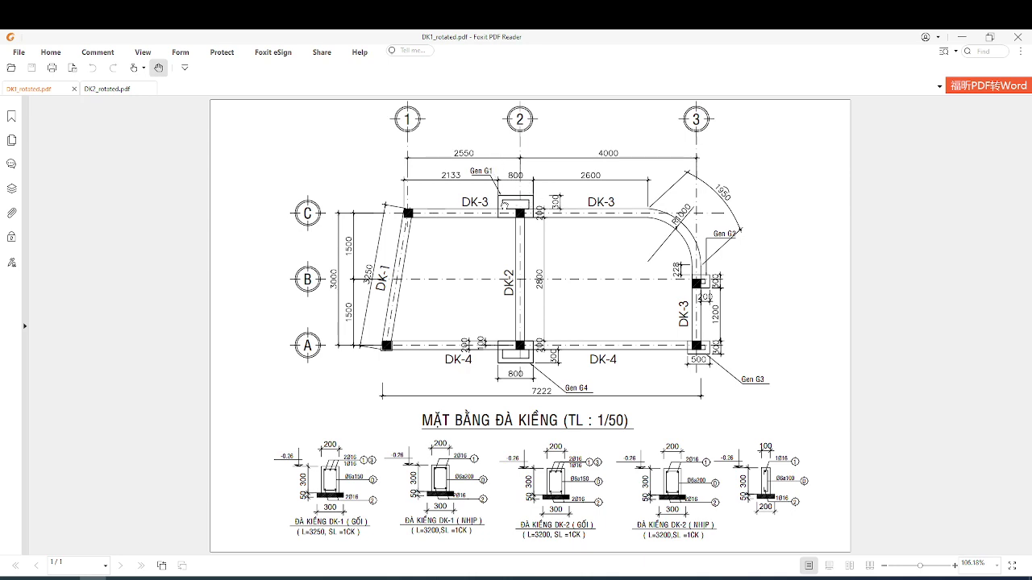
{"action": "left_click", "coordinate": [67, 579]}
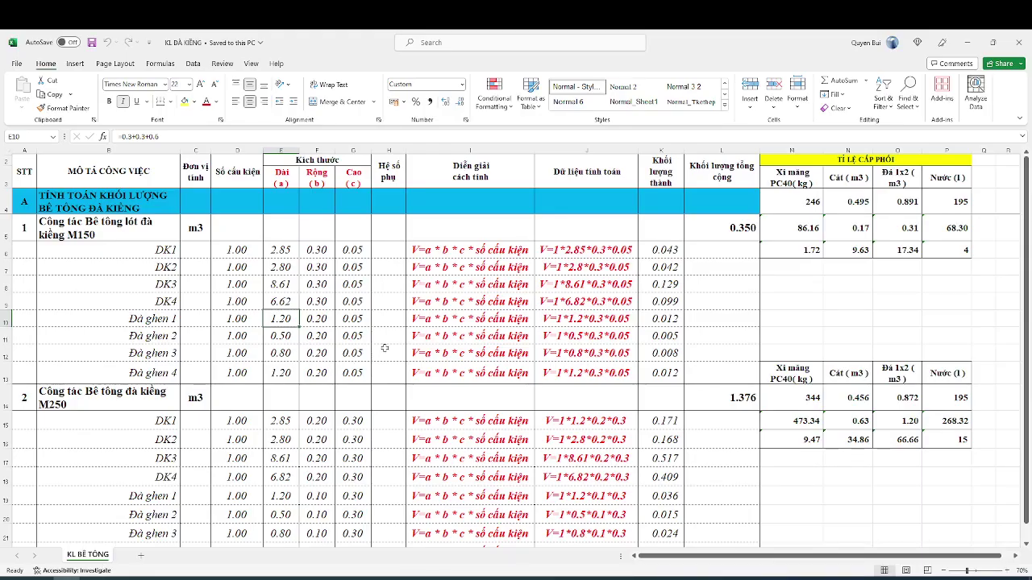
{"action": "left_click", "coordinate": [275, 339]}
{"action": "left_click", "coordinate": [93, 578]}
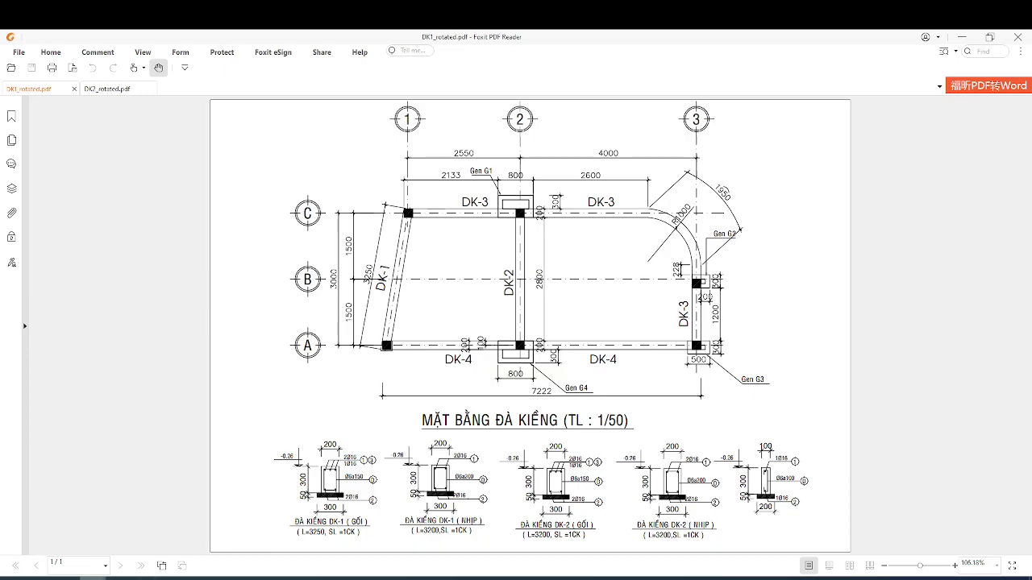
{"action": "left_click", "coordinate": [92, 578]}
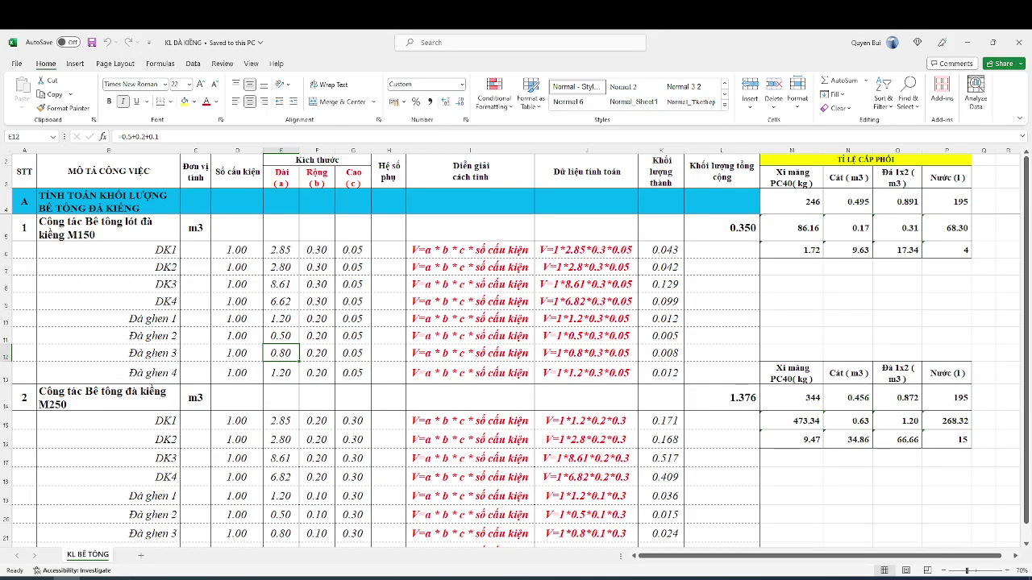
{"action": "left_click", "coordinate": [107, 576]}
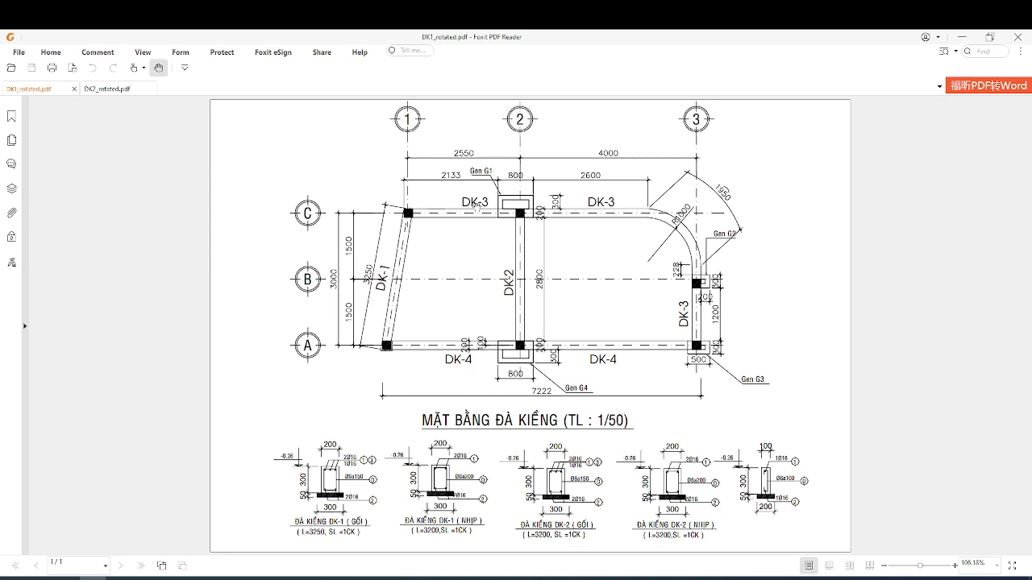
{"action": "left_click", "coordinate": [65, 578]}
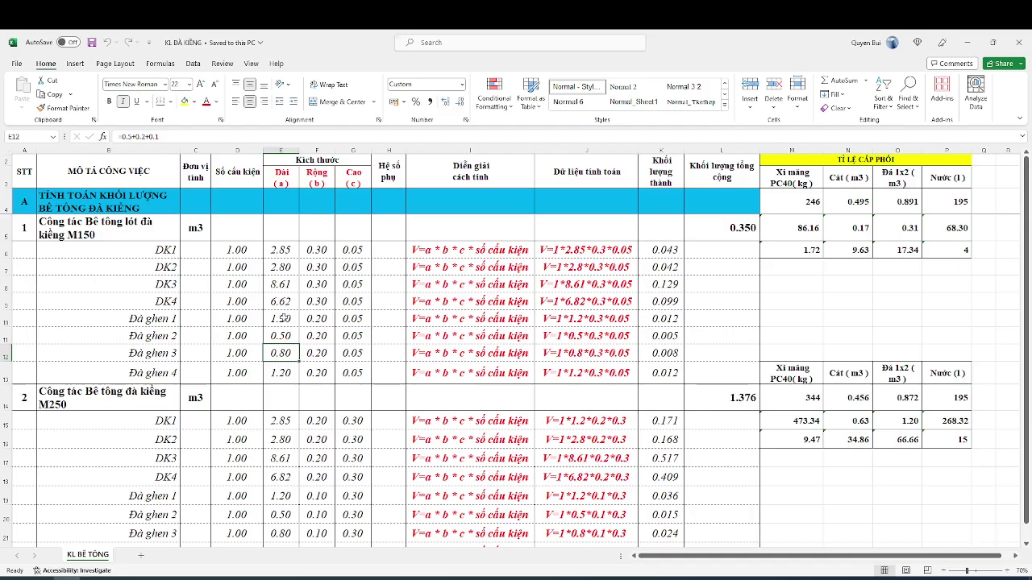
{"action": "left_click", "coordinate": [282, 371]}
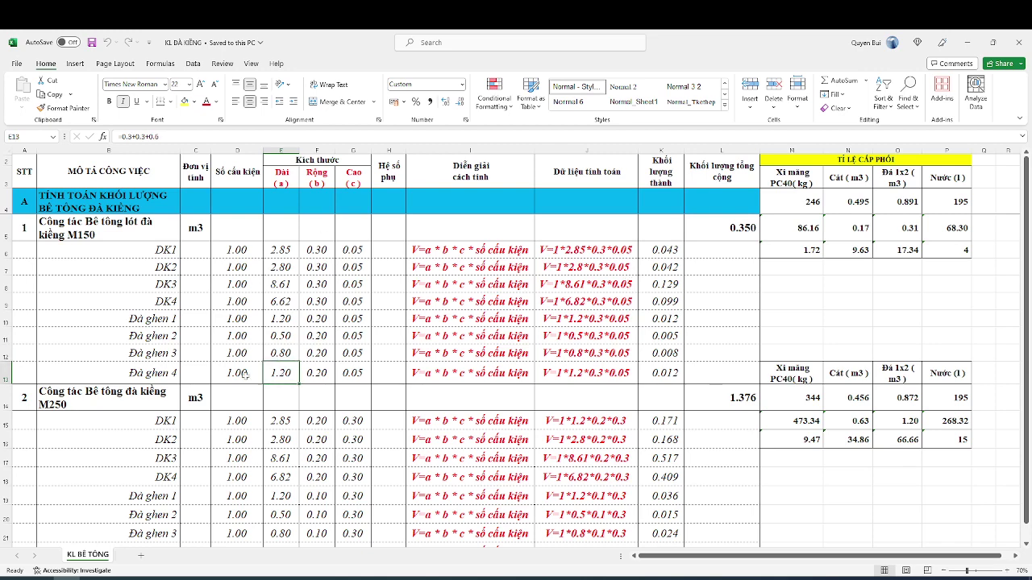
Examine the calculation expressions of the Đà ghen rows and the volume formulas across the M150 lining concrete section
{"action": "left_click", "coordinate": [464, 316]}
{"action": "left_click", "coordinate": [462, 333]}
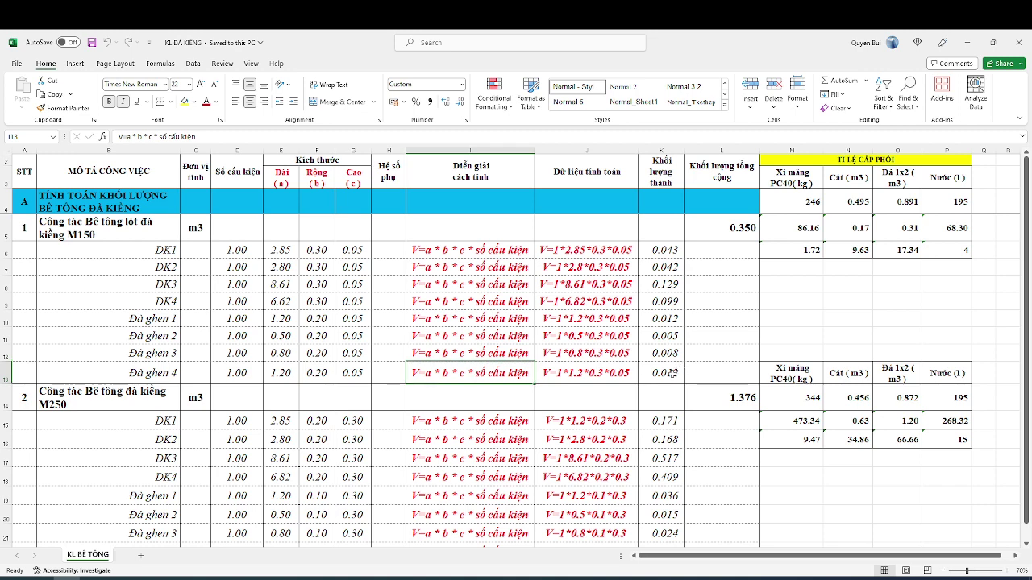
{"action": "left_click", "coordinate": [670, 366]}
{"action": "left_click_drag", "start_coordinate": [670, 367], "coordinate": [670, 302]}
{"action": "left_click_drag", "start_coordinate": [671, 250], "coordinate": [673, 368]}
{"action": "left_click", "coordinate": [668, 249]}
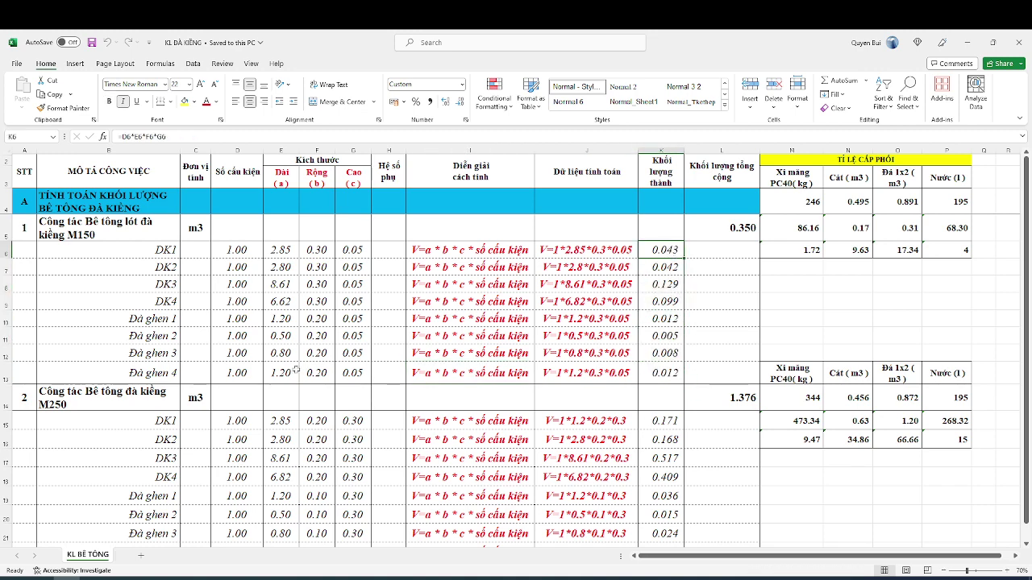
{"action": "left_click", "coordinate": [153, 373]}
{"action": "left_click", "coordinate": [667, 370]}
{"action": "left_click", "coordinate": [153, 373]}
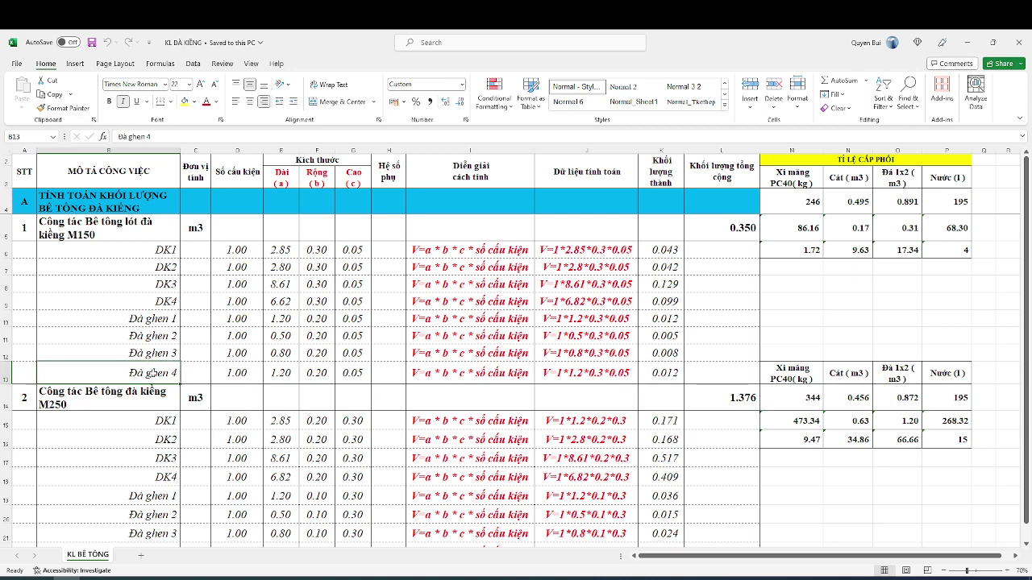
Go through the M150 beam items from DK1 to Đà ghen 4 and review their individual volumes
{"action": "left_click", "coordinate": [170, 252]}
{"action": "left_click", "coordinate": [172, 268]}
{"action": "left_click", "coordinate": [171, 294]}
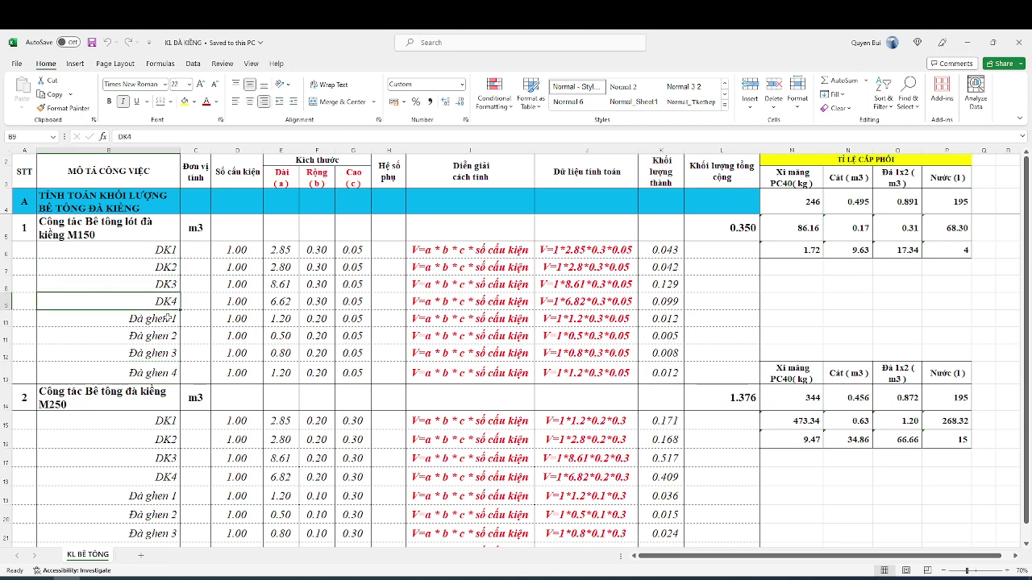
{"action": "left_click", "coordinate": [166, 319]}
{"action": "left_click", "coordinate": [166, 335]}
{"action": "left_click", "coordinate": [165, 355]}
{"action": "left_click", "coordinate": [162, 376]}
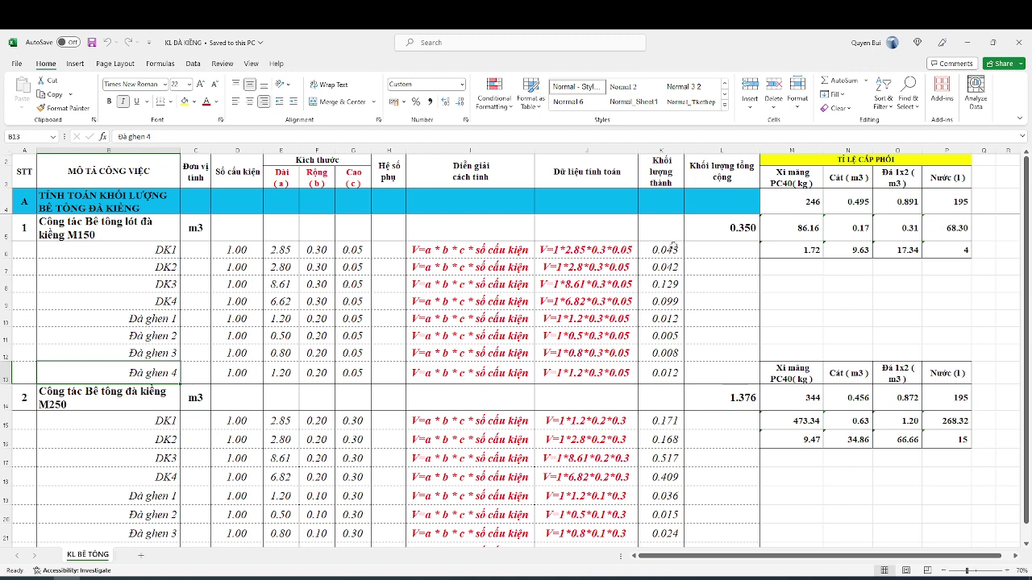
{"action": "left_click_drag", "start_coordinate": [673, 250], "coordinate": [679, 368]}
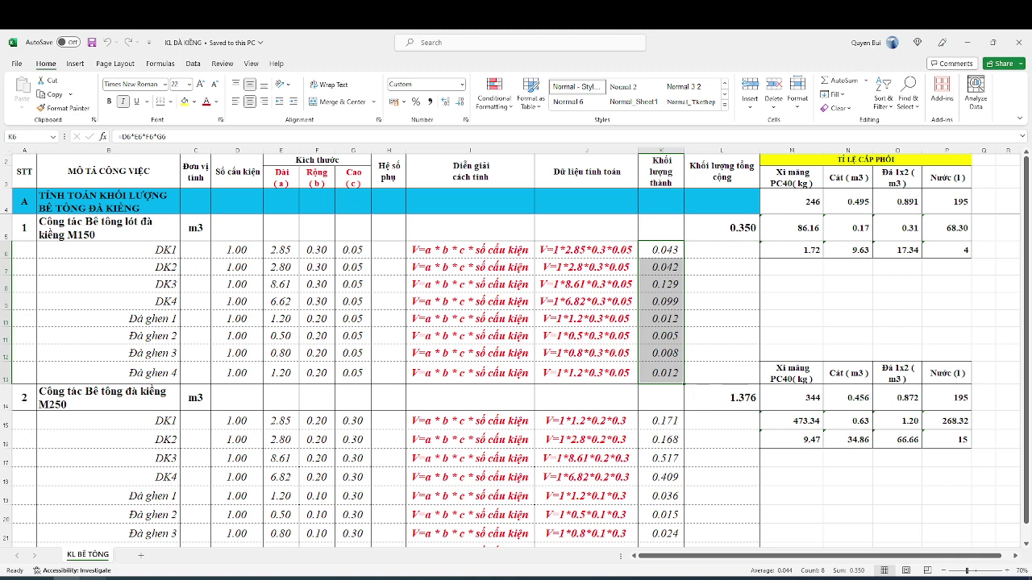
Inspect the sum formula of the M150 total volume together with its contributing rows, and refer back to the PDF beam plan
{"action": "left_click", "coordinate": [93, 578]}
{"action": "left_click", "coordinate": [93, 578]}
{"action": "left_click", "coordinate": [735, 229]}
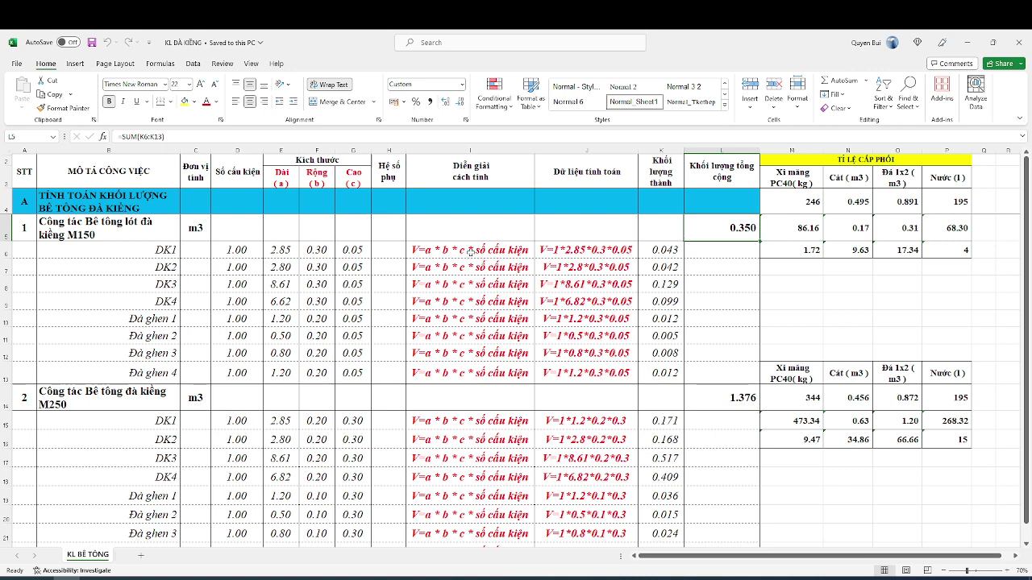
{"action": "left_click_drag", "start_coordinate": [103, 250], "coordinate": [681, 372]}
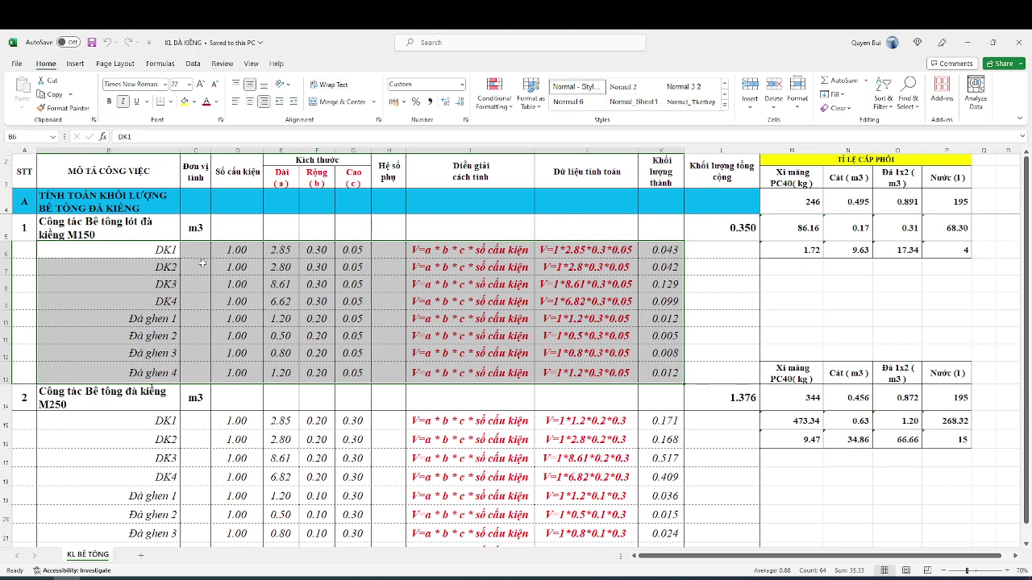
{"action": "left_click", "coordinate": [712, 228]}
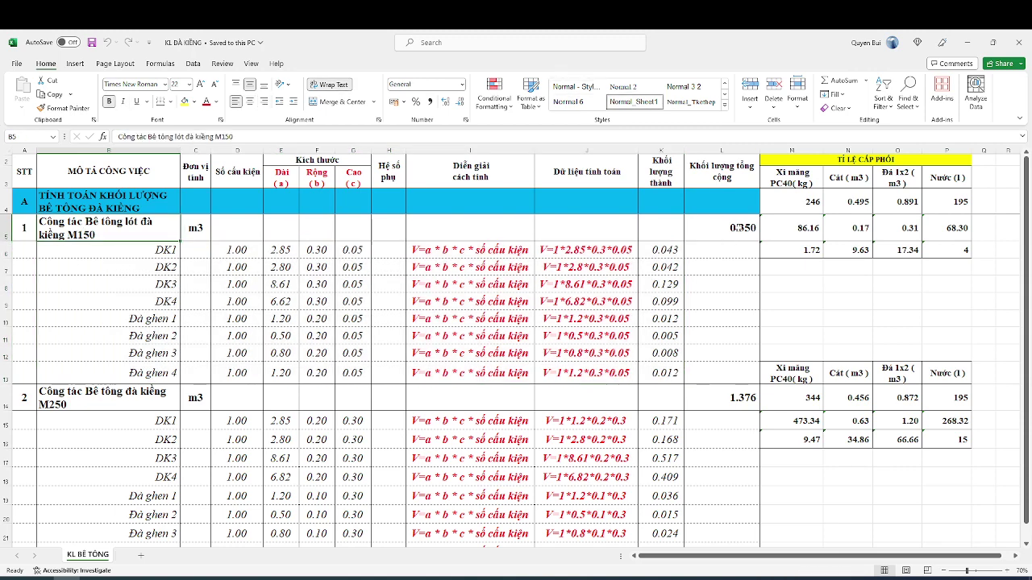
{"action": "left_click", "coordinate": [93, 234]}
{"action": "key", "text": "alt+Tab"}
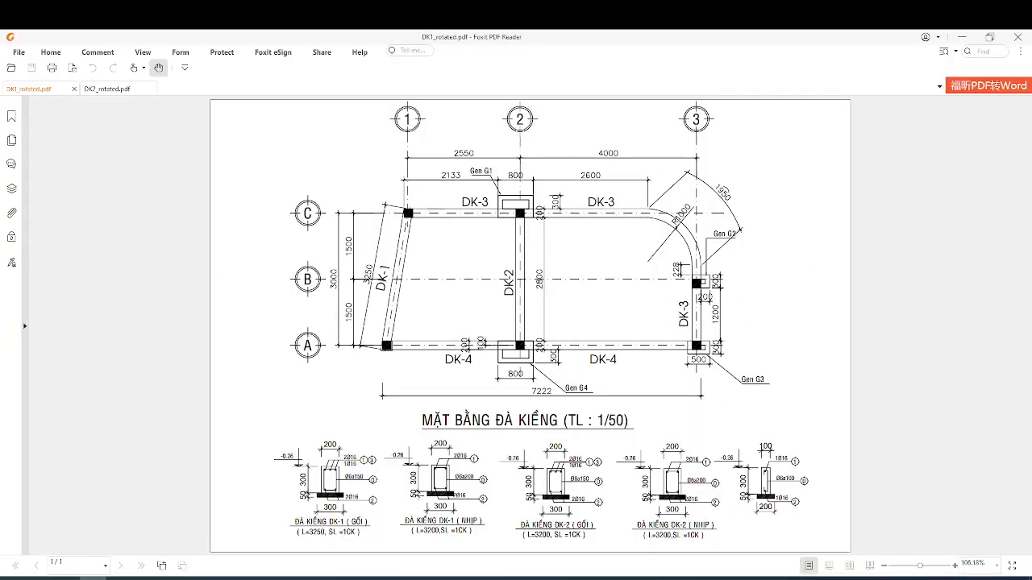
{"action": "key", "text": "alt+Tab"}
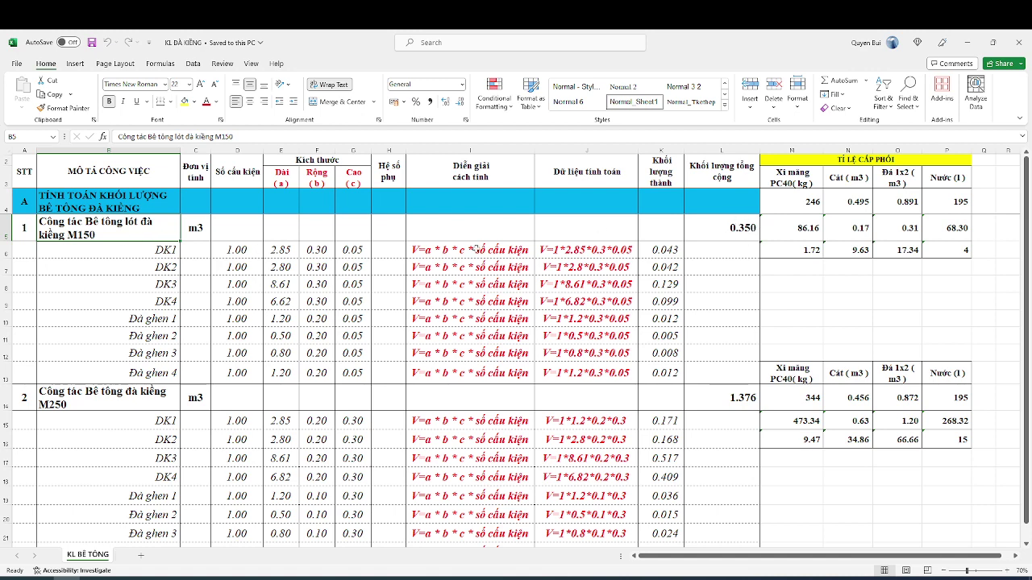
Review the M150 mix ratios per cubic metre for cement, sand, 1x2 stone and water in the TỈ LỆ CẤP PHỐI table
{"action": "left_click", "coordinate": [813, 202]}
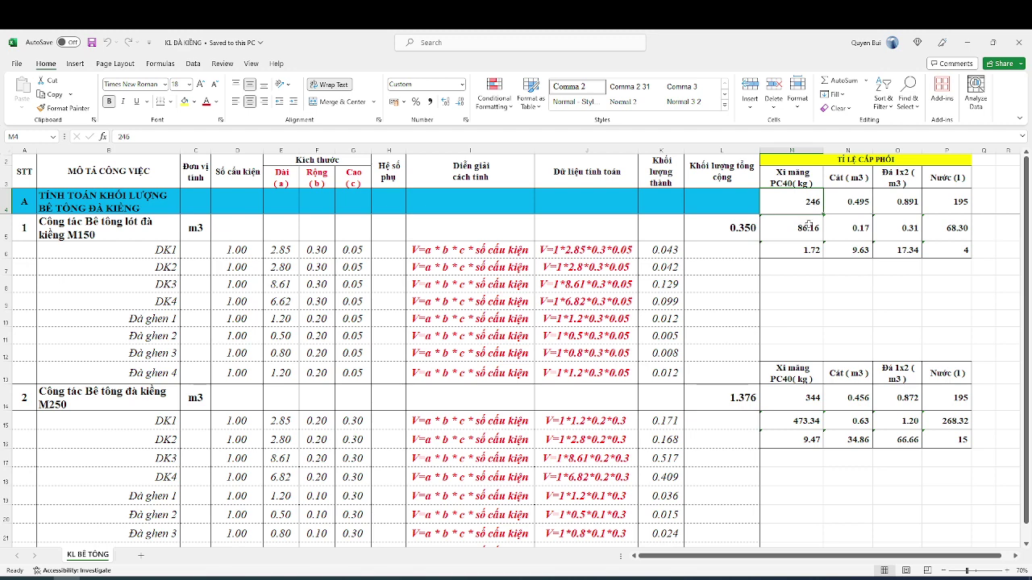
{"action": "left_click", "coordinate": [851, 202]}
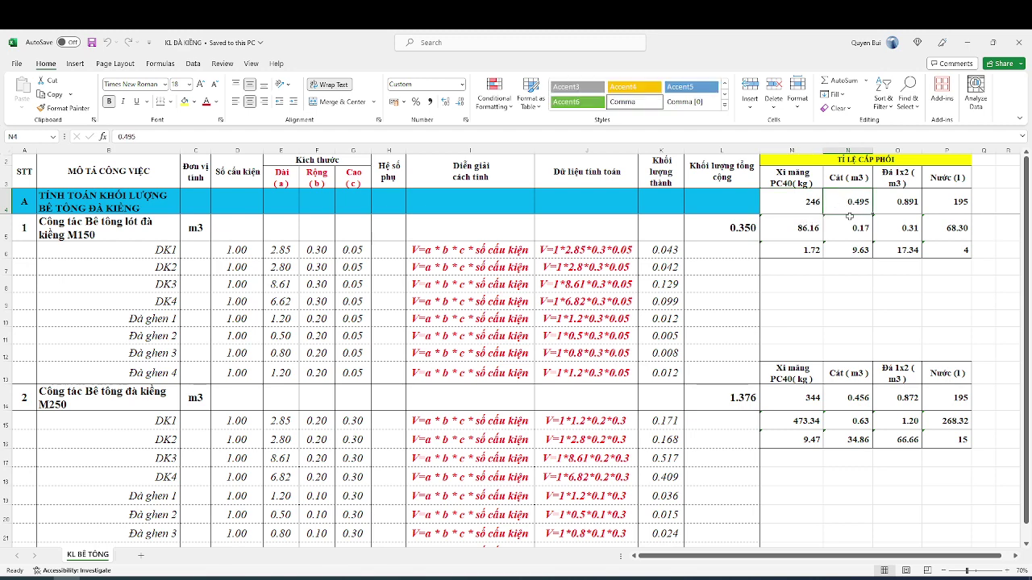
{"action": "left_click", "coordinate": [893, 204]}
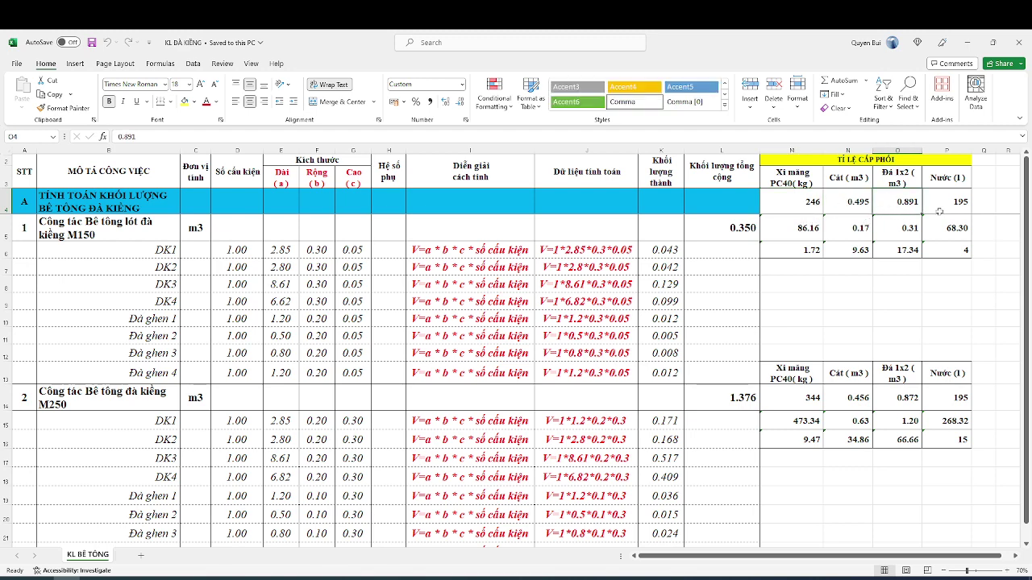
{"action": "left_click", "coordinate": [939, 210]}
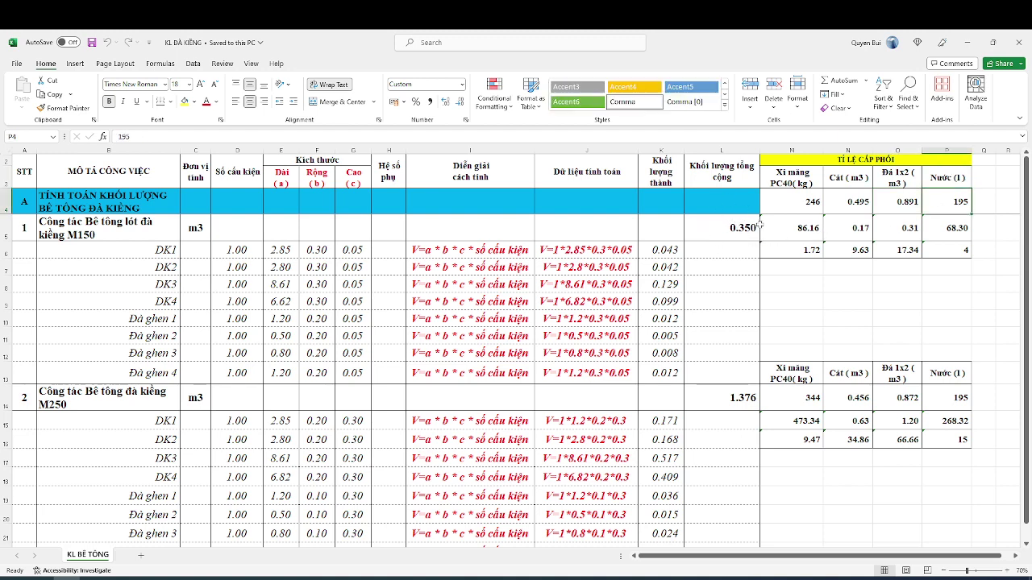
{"action": "left_click", "coordinate": [814, 203]}
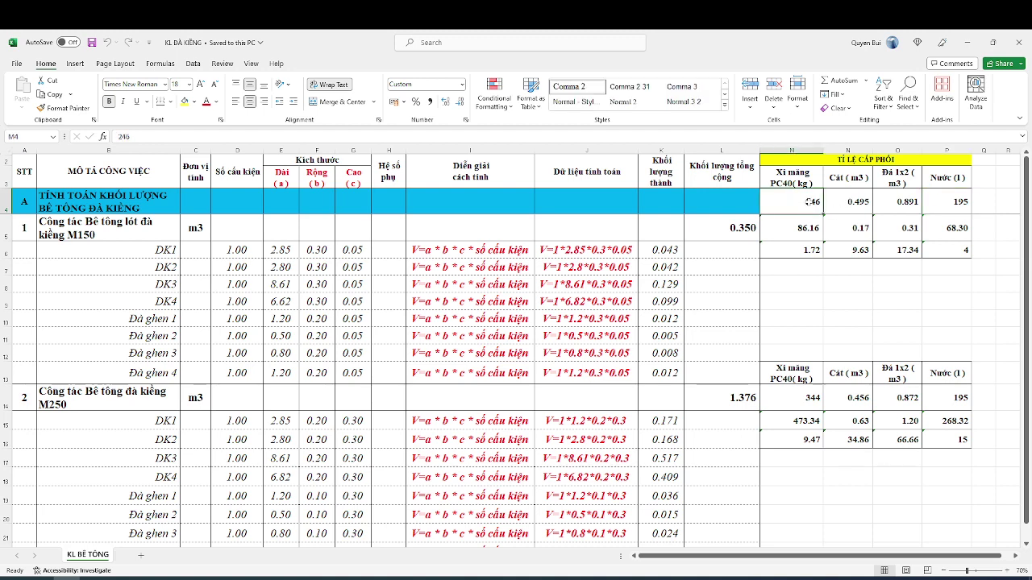
{"action": "left_click", "coordinate": [908, 203]}
{"action": "key", "text": "Right"}
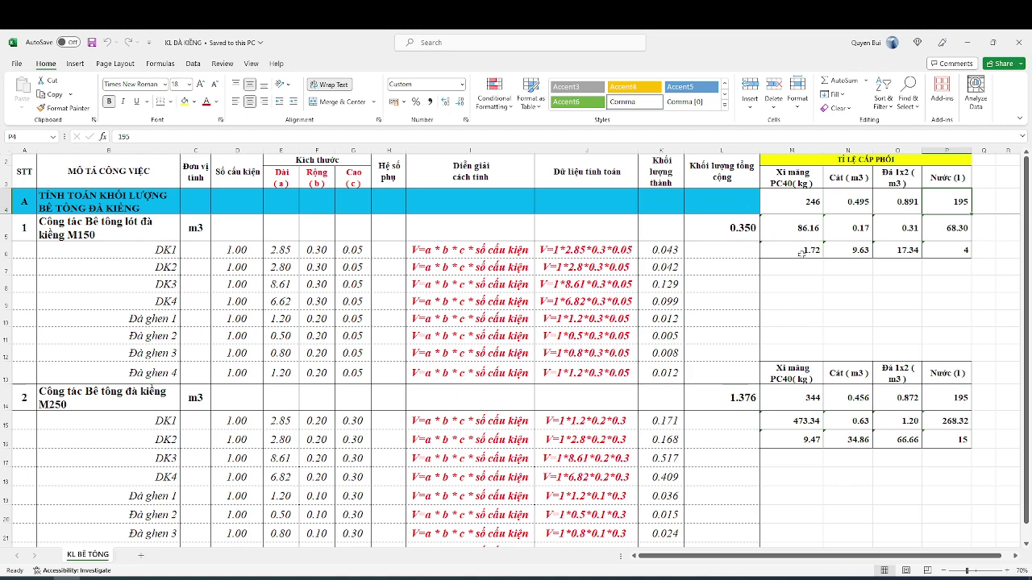
Examine how the M150 cement weight derives from the total volume, and inspect the formula converting it to bags
{"action": "left_click", "coordinate": [802, 235]}
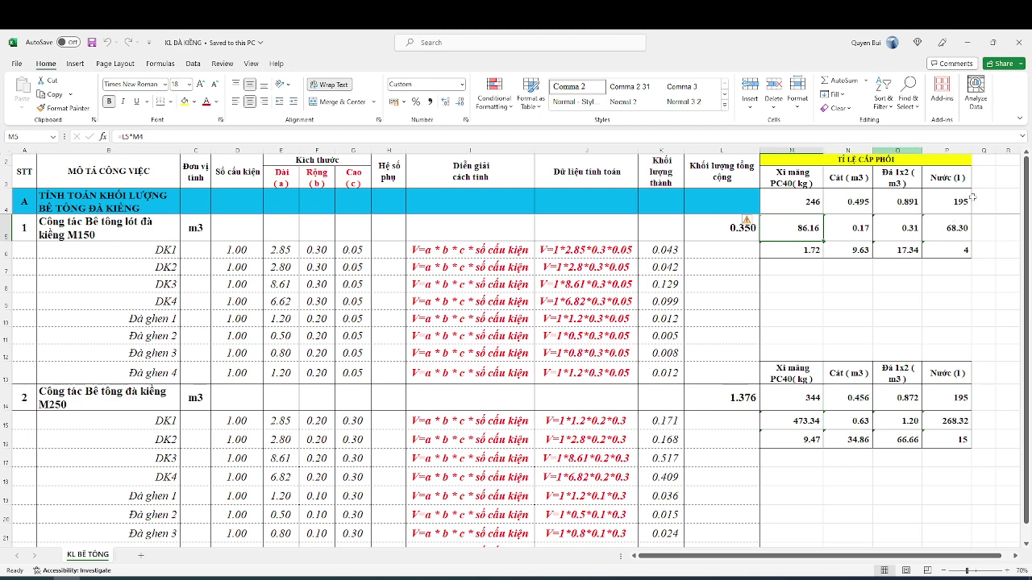
{"action": "left_click", "coordinate": [741, 230]}
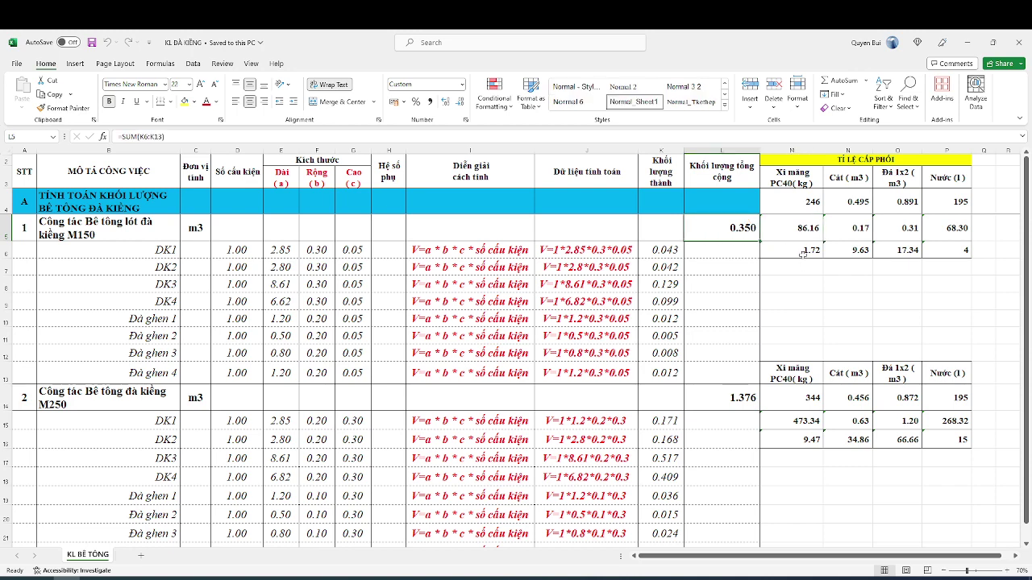
{"action": "left_click", "coordinate": [802, 255]}
{"action": "left_click", "coordinate": [738, 229]}
{"action": "left_click", "coordinate": [786, 252]}
{"action": "left_click", "coordinate": [732, 228]}
{"action": "left_click", "coordinate": [798, 254]}
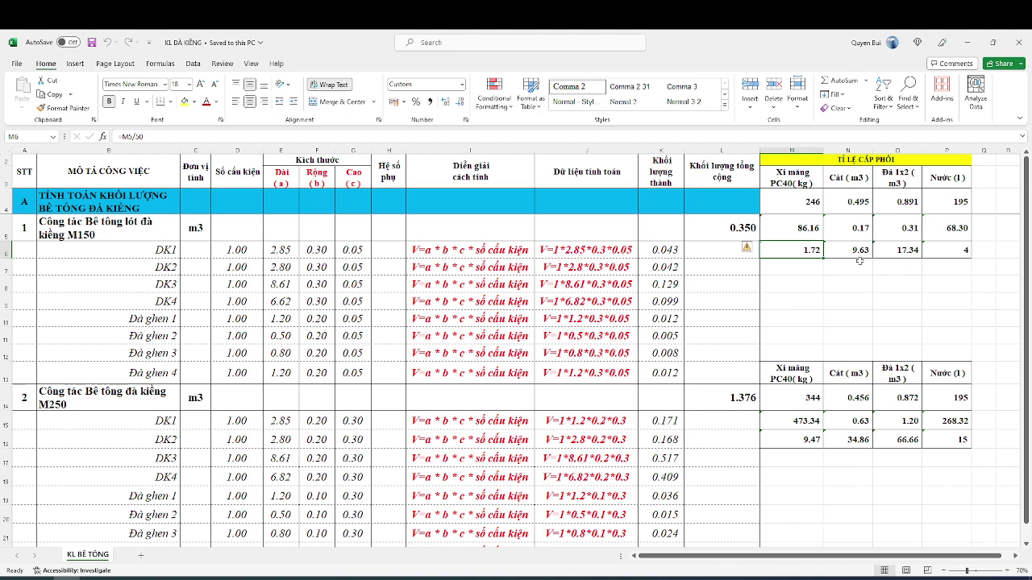
Inspect the conversion formulas for sand, 1x2 stone and water in the last row of the M150 mix table
{"action": "left_click", "coordinate": [863, 254]}
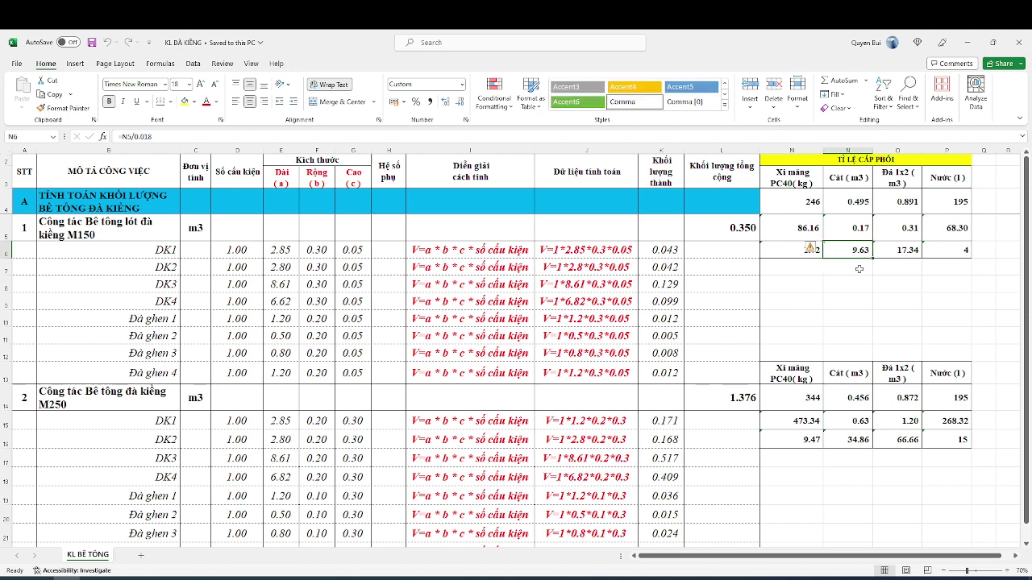
{"action": "left_click", "coordinate": [894, 253]}
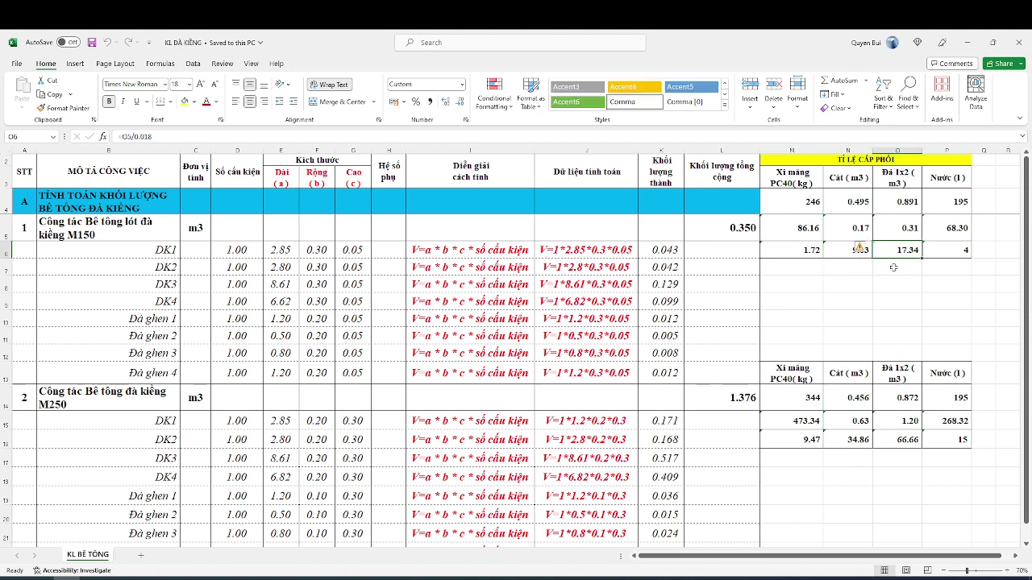
{"action": "left_click", "coordinate": [953, 250]}
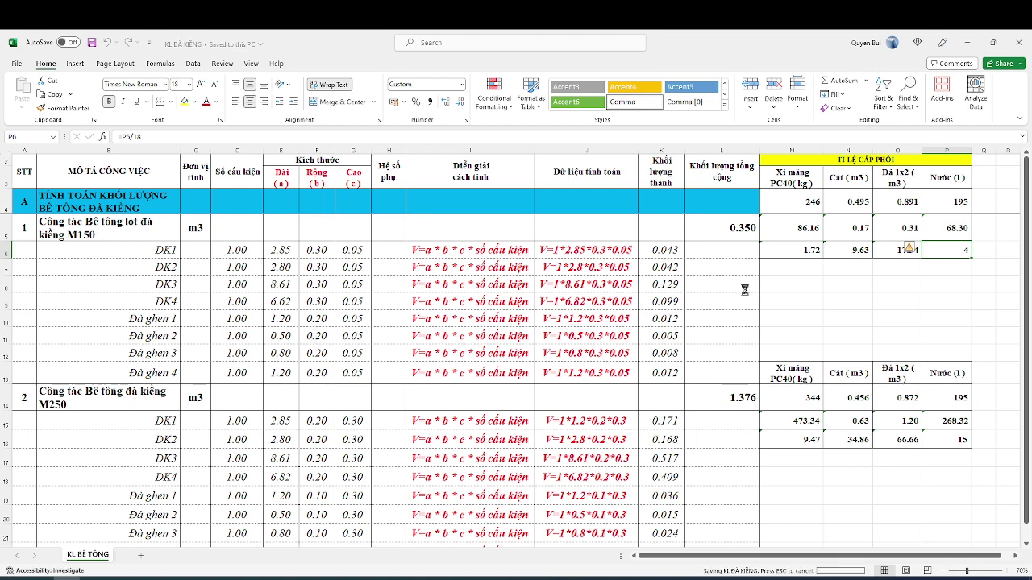
Check the M150 water quantity formula and its per-cubic-metre ratio, and save the workbook
{"action": "double_click", "coordinate": [961, 234]}
{"action": "key", "text": "Return"}
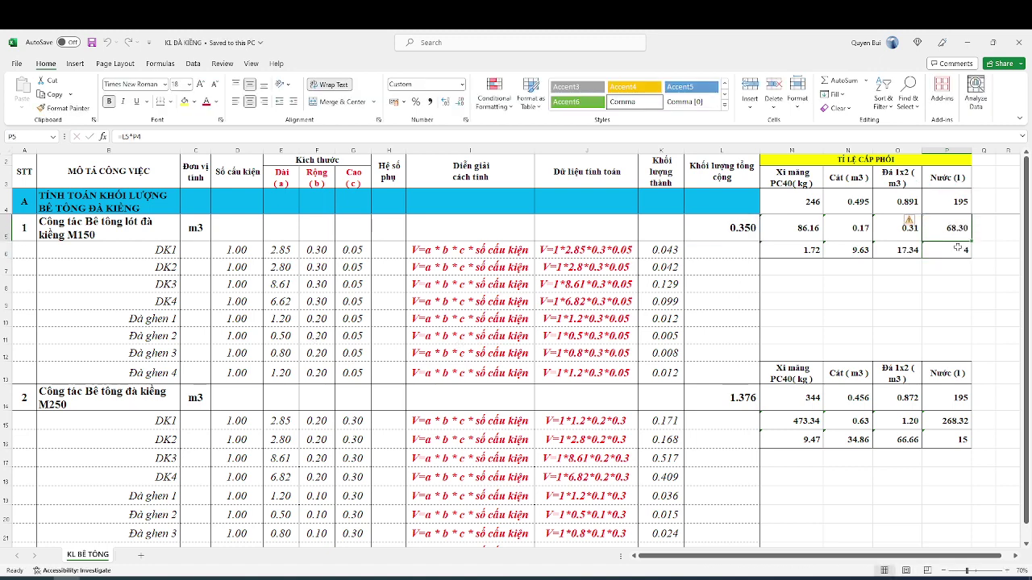
{"action": "left_click", "coordinate": [961, 205]}
{"action": "double_click", "coordinate": [960, 205]}
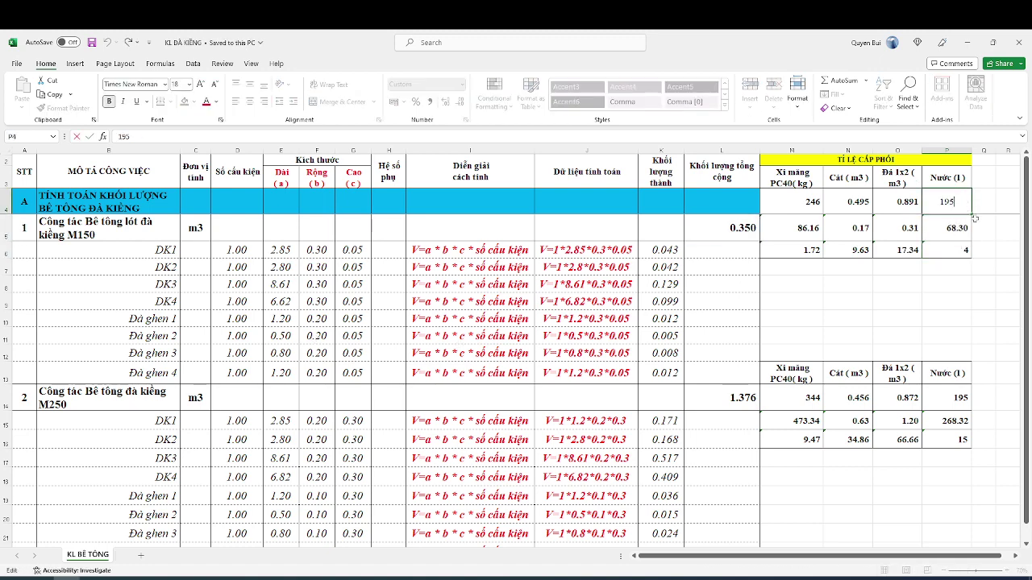
{"action": "left_click", "coordinate": [955, 246]}
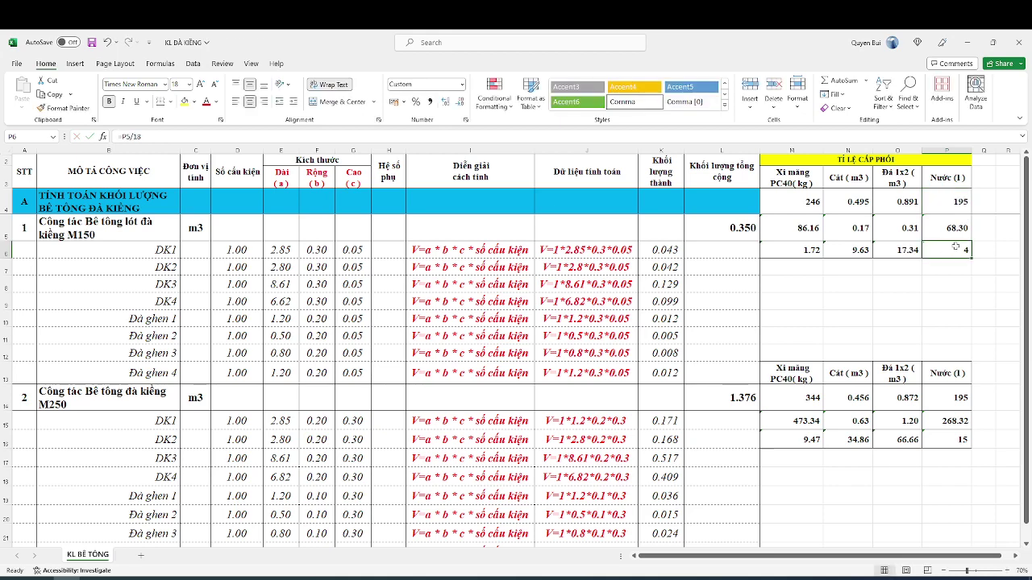
{"action": "key", "text": "ctrl+s"}
Review the complete M150 mix proportion table, from its TỈ LỆ CẤP PHỐI heading to the converted quantities
{"action": "left_click_drag", "start_coordinate": [834, 161], "coordinate": [916, 248]}
{"action": "left_click", "coordinate": [840, 248]}
{"action": "left_click", "coordinate": [811, 249]}
{"action": "left_click_drag", "start_coordinate": [818, 160], "coordinate": [859, 250]}
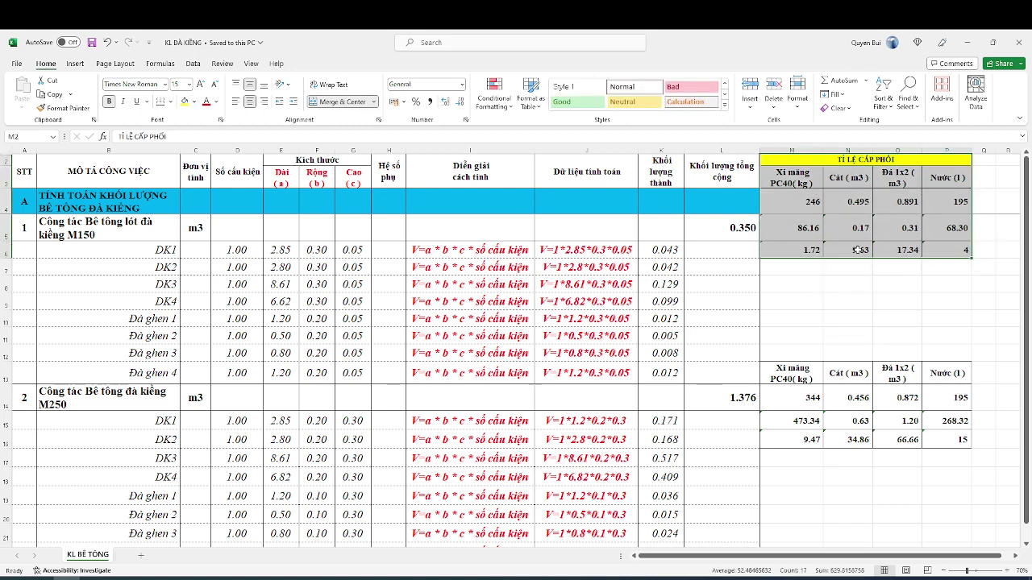
Review the M150 mix ratios and converted material quantities, and inspect the sand conversion and total M150 volume formulas
{"action": "left_click_drag", "start_coordinate": [790, 203], "coordinate": [935, 226]}
{"action": "left_click_drag", "start_coordinate": [796, 253], "coordinate": [933, 251]}
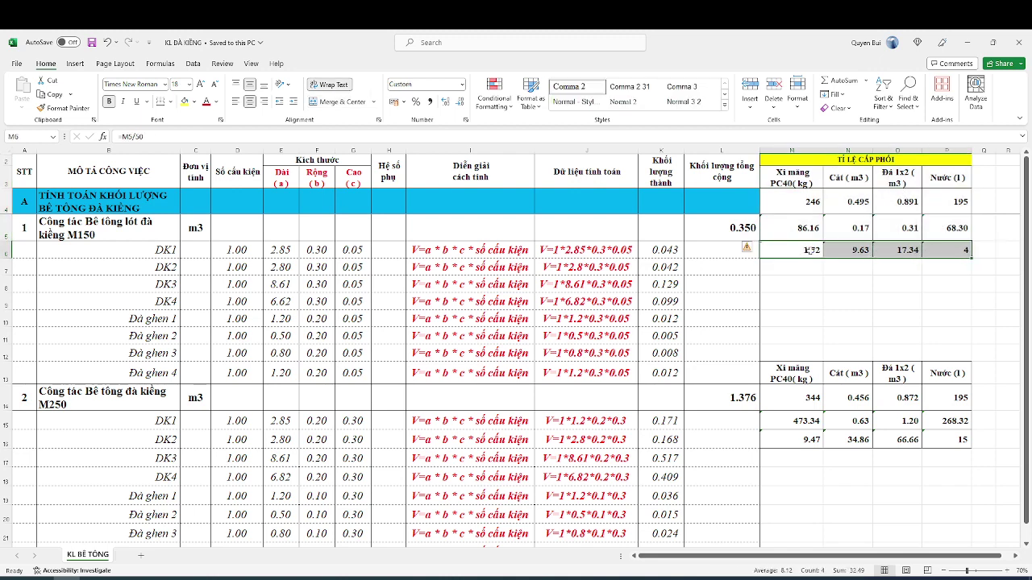
{"action": "key", "text": "Right"}
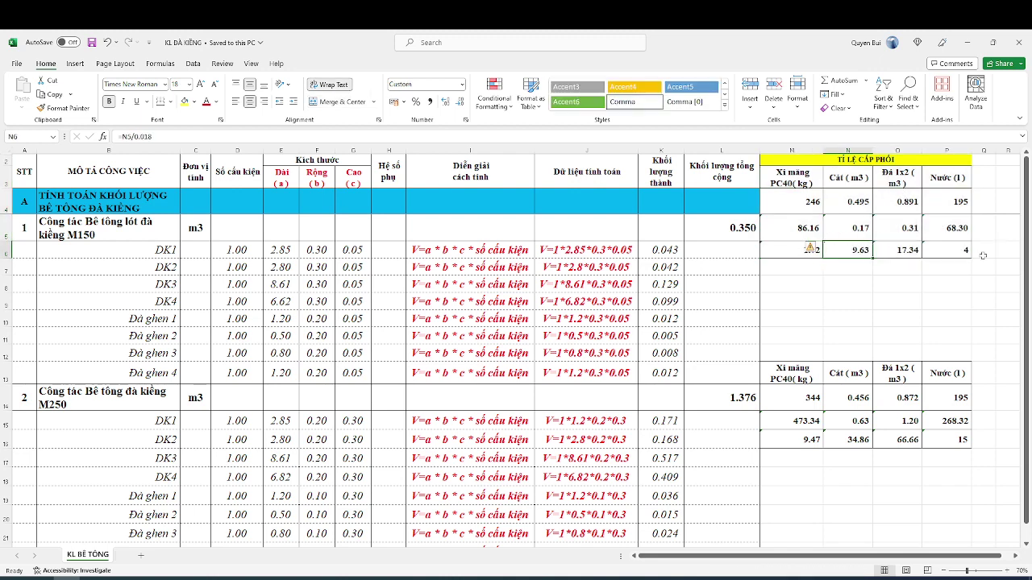
{"action": "left_click", "coordinate": [725, 219]}
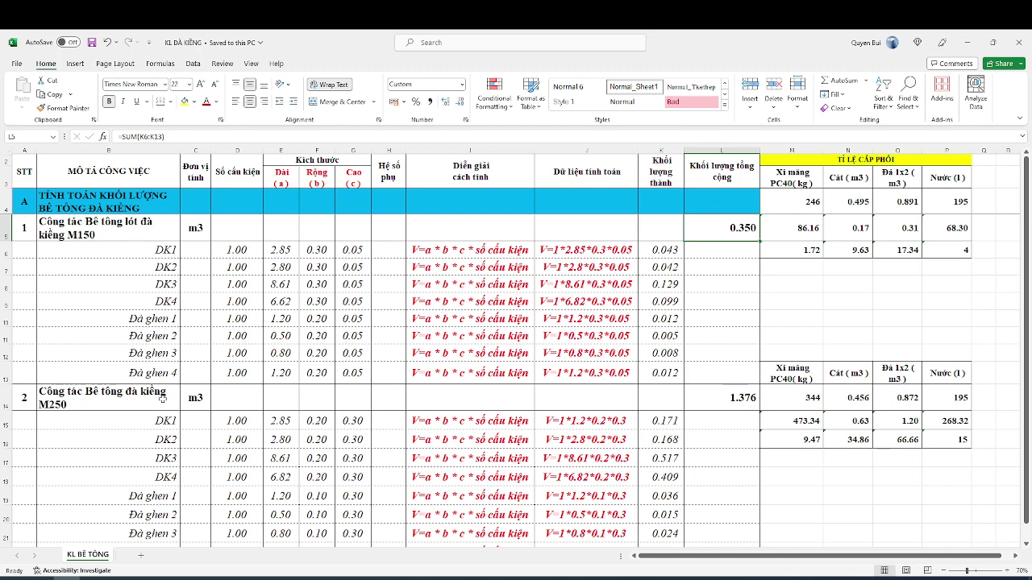
Look over the M250 ground beam item, view the beam plan in Foxit PDF Reader, and review the M250 lengths back in Excel
{"action": "left_click", "coordinate": [162, 398]}
{"action": "scroll", "coordinate": [161, 395], "scroll_direction": "down", "scroll_amount": 3}
{"action": "scroll", "coordinate": [145, 393], "scroll_direction": "up", "scroll_amount": 3}
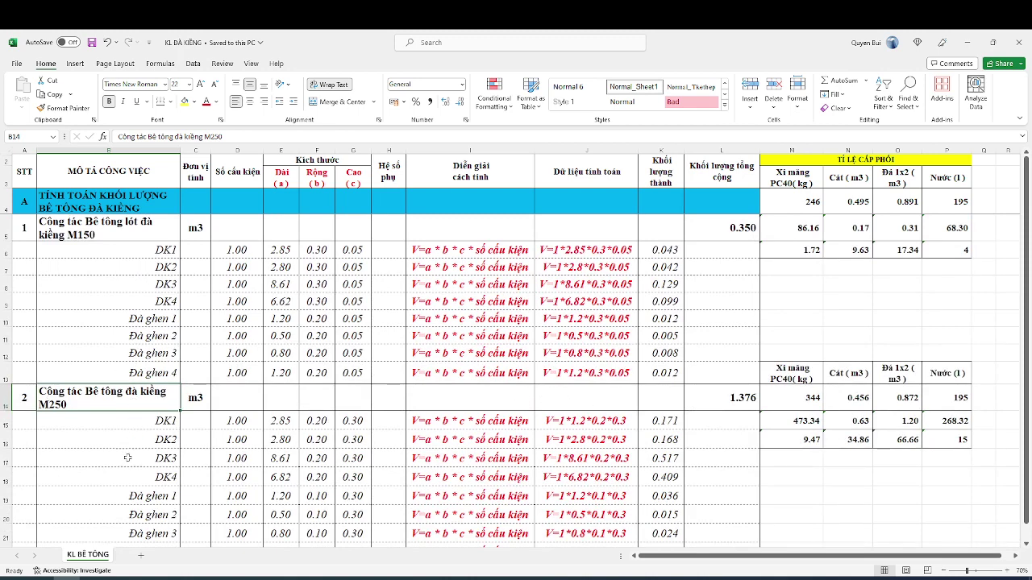
{"action": "left_click", "coordinate": [93, 578]}
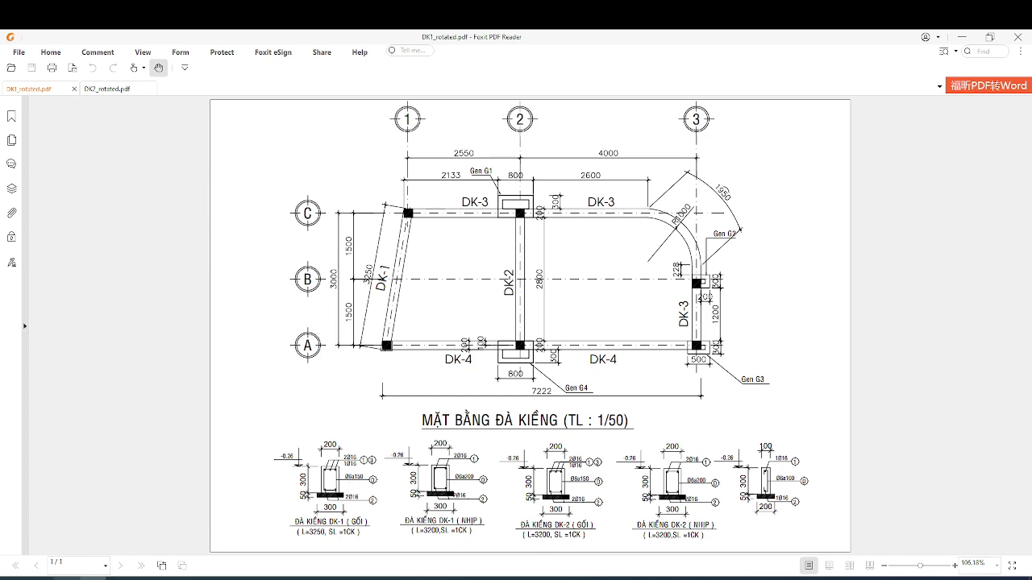
{"action": "left_click", "coordinate": [66, 579]}
{"action": "left_click", "coordinate": [277, 420]}
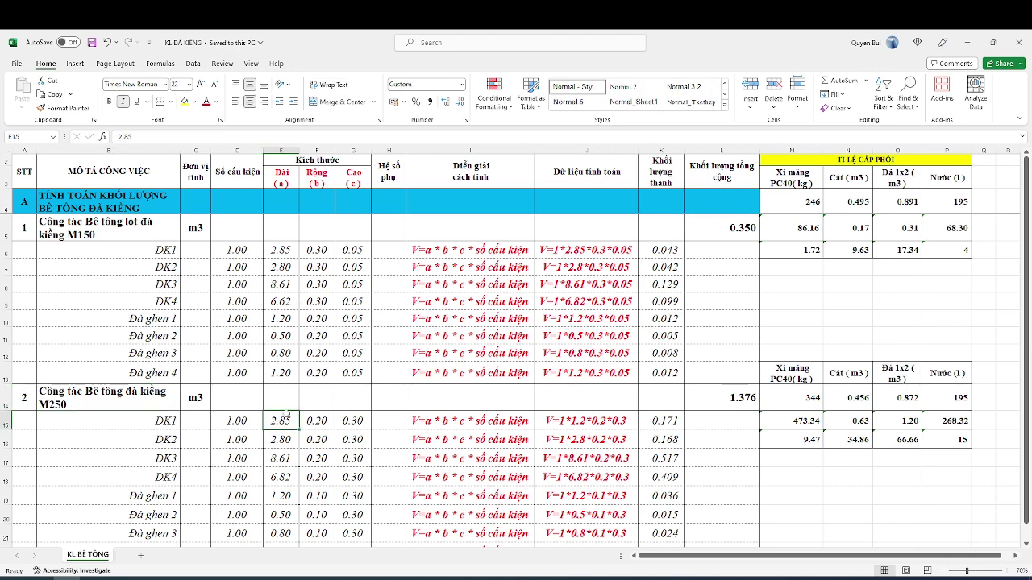
{"action": "left_click_drag", "start_coordinate": [281, 420], "coordinate": [281, 533]}
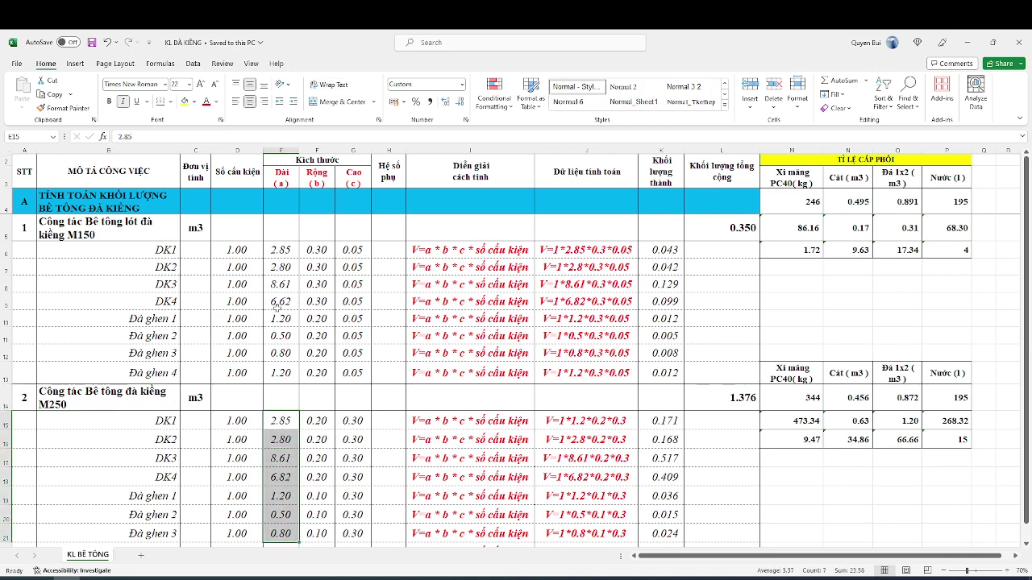
Compare the beam lengths in the M150 lining rows with those in the M250 ground beam rows, from DK1 to Đà ghen 4
{"action": "left_click", "coordinate": [169, 250]}
{"action": "left_click", "coordinate": [168, 267]}
{"action": "left_click", "coordinate": [168, 285]}
{"action": "left_click", "coordinate": [167, 319]}
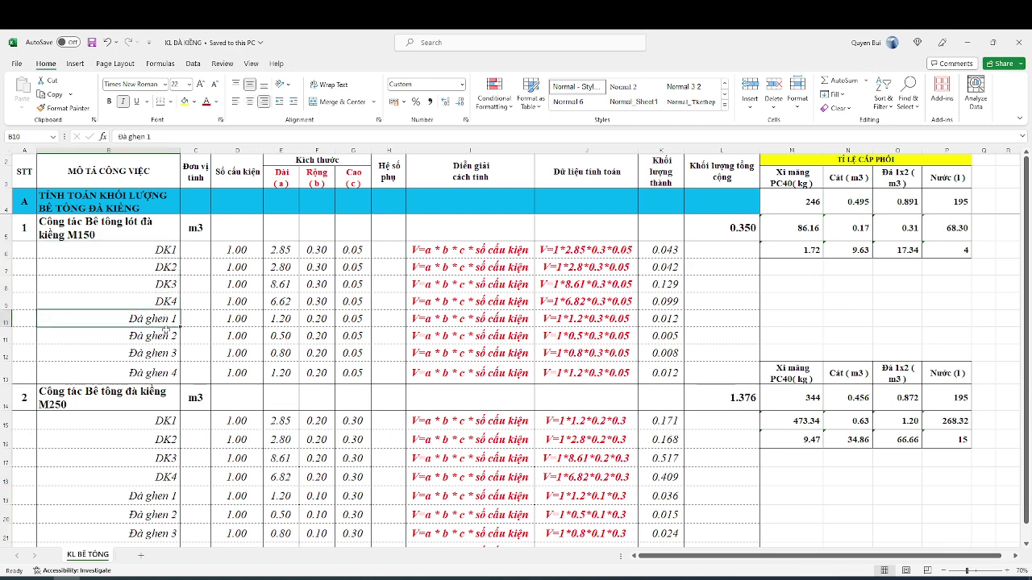
{"action": "left_click", "coordinate": [165, 336]}
{"action": "left_click_drag", "start_coordinate": [297, 249], "coordinate": [295, 368]}
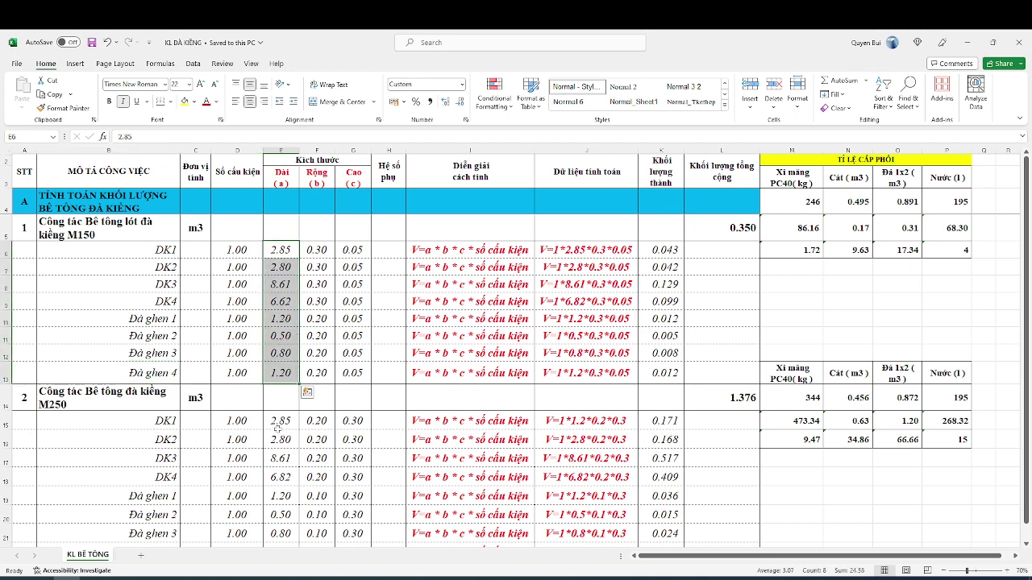
{"action": "left_click_drag", "start_coordinate": [279, 420], "coordinate": [288, 518]}
{"action": "left_click_drag", "start_coordinate": [282, 224], "coordinate": [287, 347]}
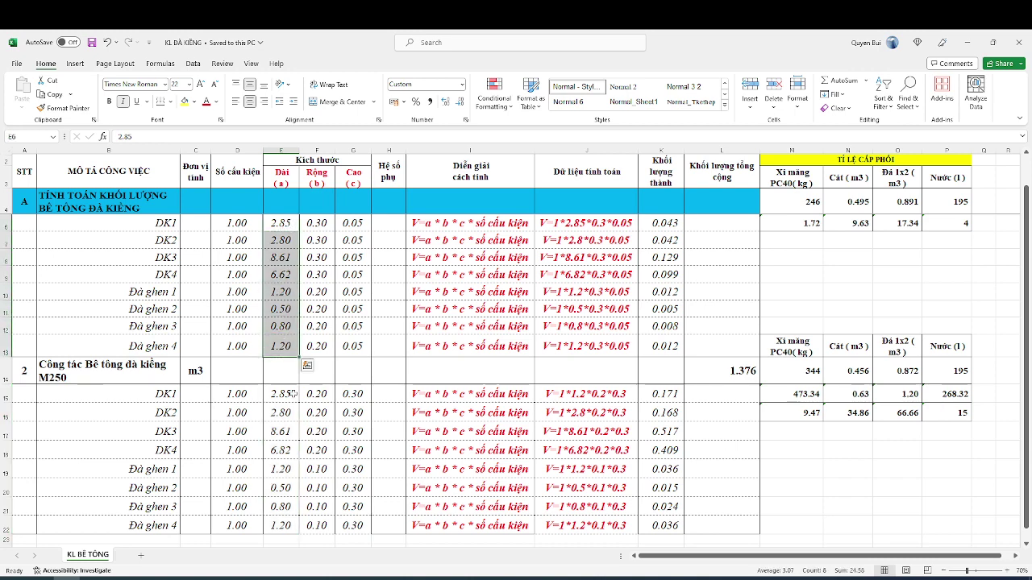
{"action": "left_click_drag", "start_coordinate": [284, 403], "coordinate": [286, 528]}
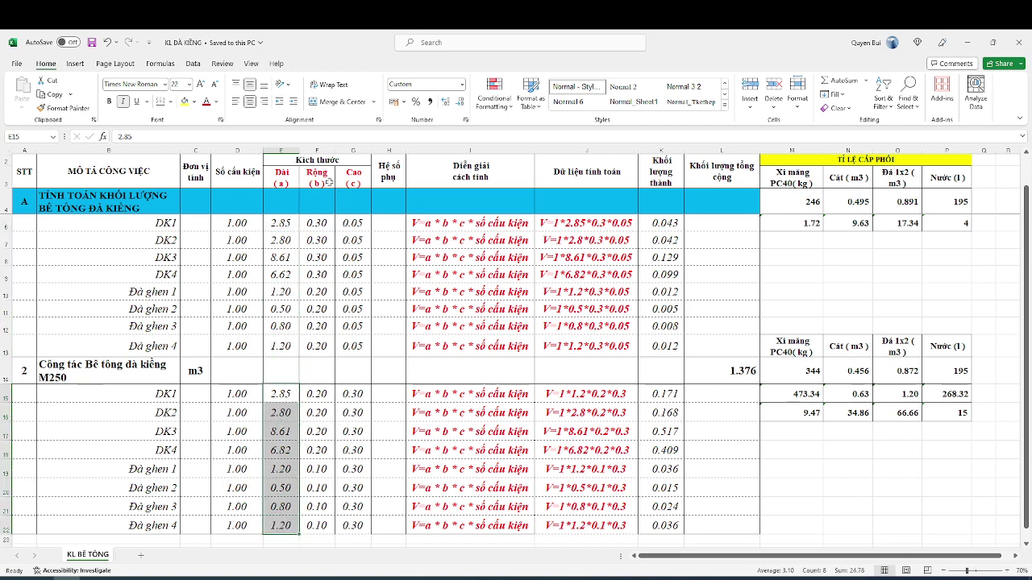
Check the M250 width and height columns against the beam sections in the PDF drawing, returning to the DK1 width in Excel
{"action": "left_click_drag", "start_coordinate": [320, 394], "coordinate": [324, 525]}
{"action": "left_click_drag", "start_coordinate": [356, 395], "coordinate": [357, 523]}
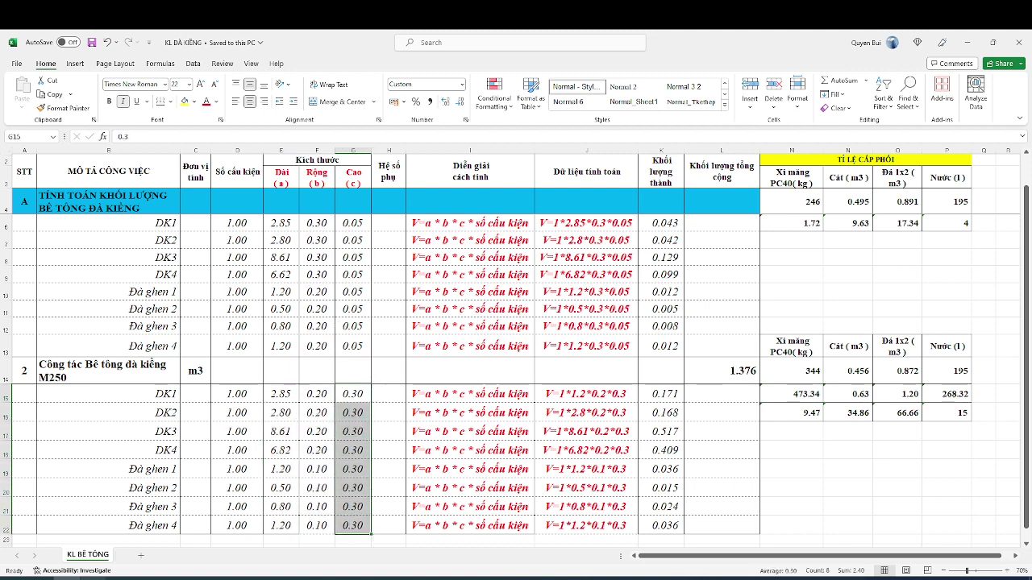
{"action": "left_click", "coordinate": [94, 579]}
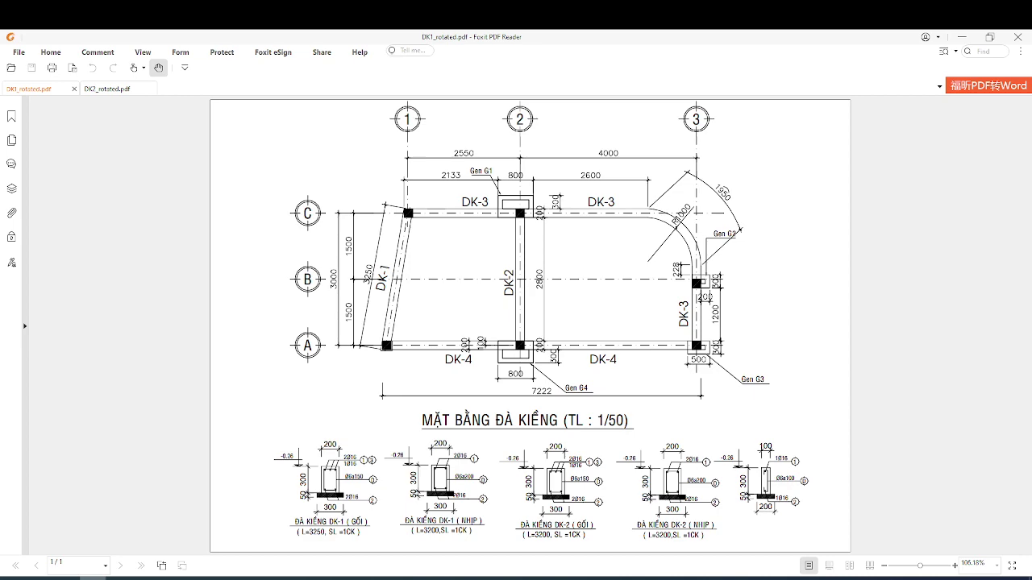
{"action": "left_click", "coordinate": [67, 578]}
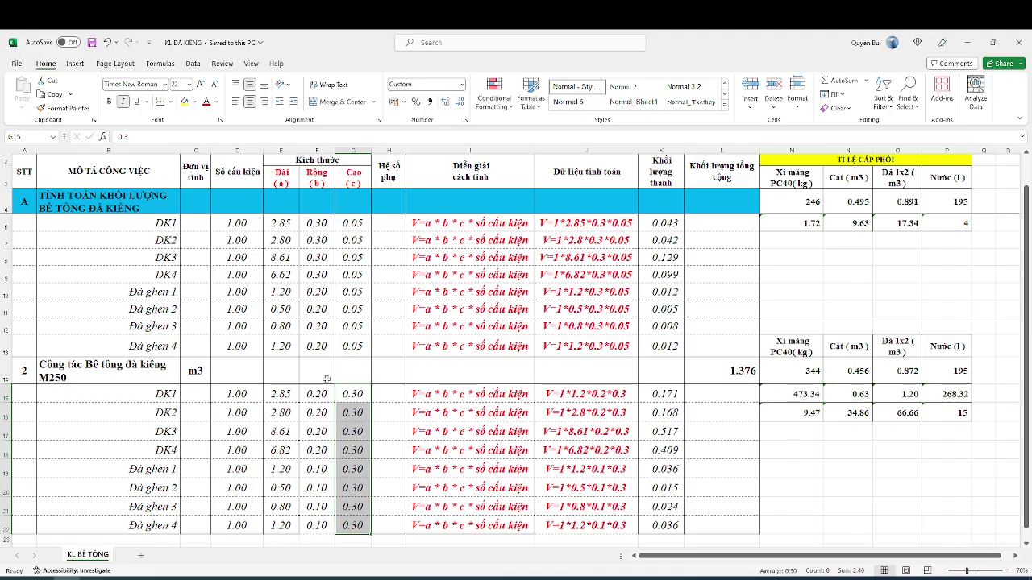
{"action": "left_click", "coordinate": [316, 393]}
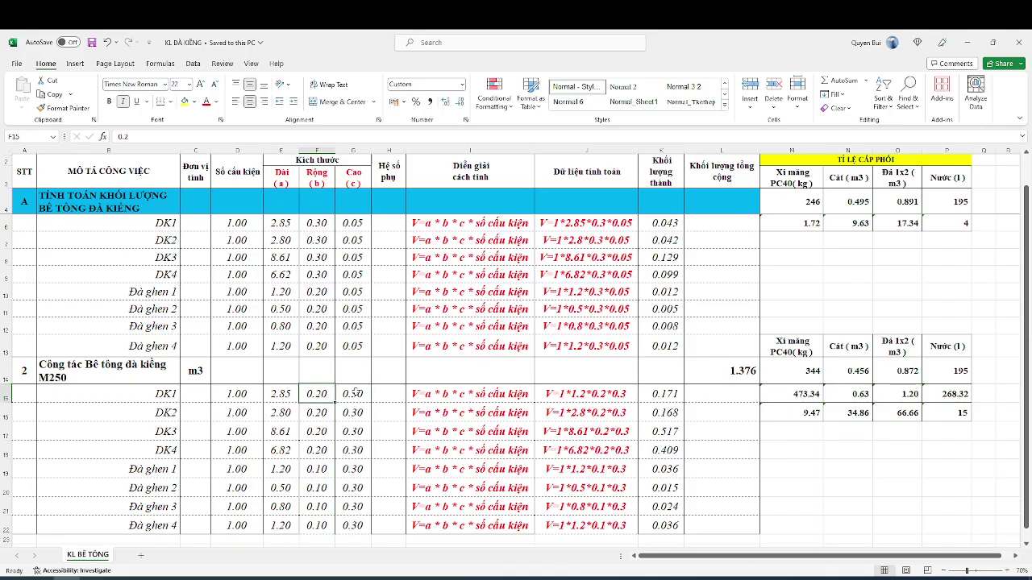
Review the M250 widths and heights of DK2, DK3 and DK4, and the height of Đà ghen 1
{"action": "left_click", "coordinate": [164, 412]}
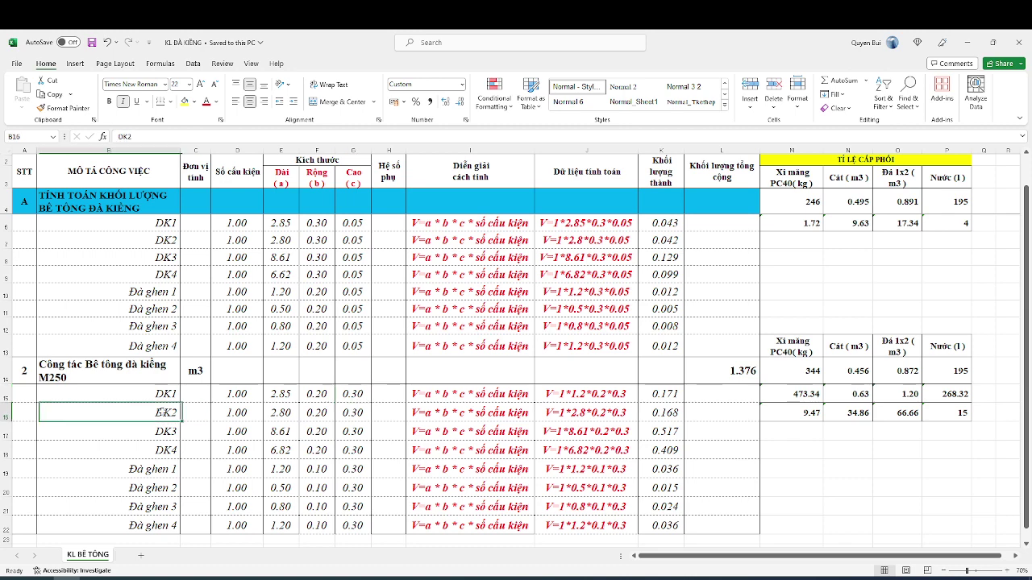
{"action": "left_click", "coordinate": [309, 415]}
{"action": "left_click", "coordinate": [356, 415]}
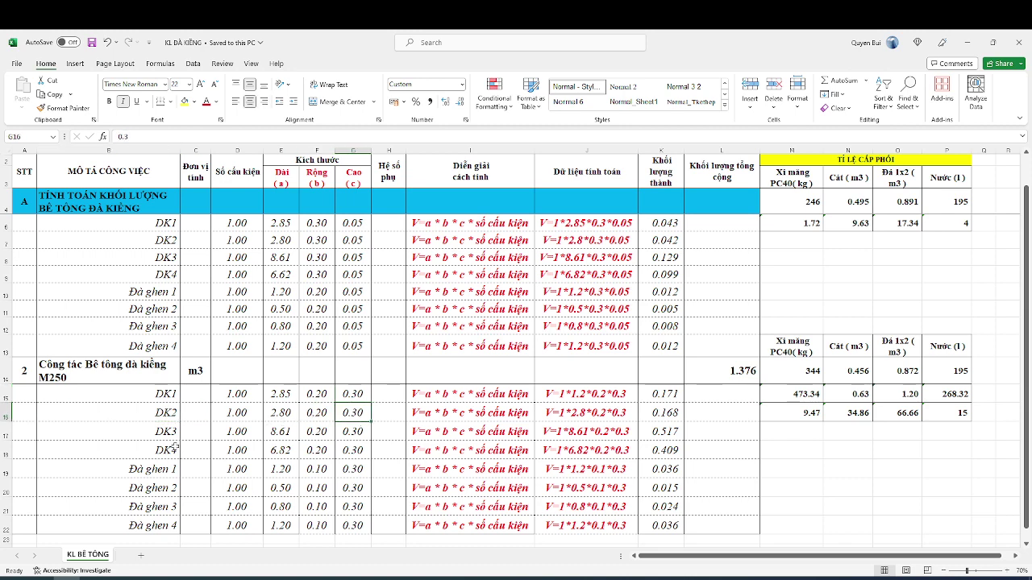
{"action": "left_click", "coordinate": [163, 435]}
{"action": "left_click", "coordinate": [319, 435]}
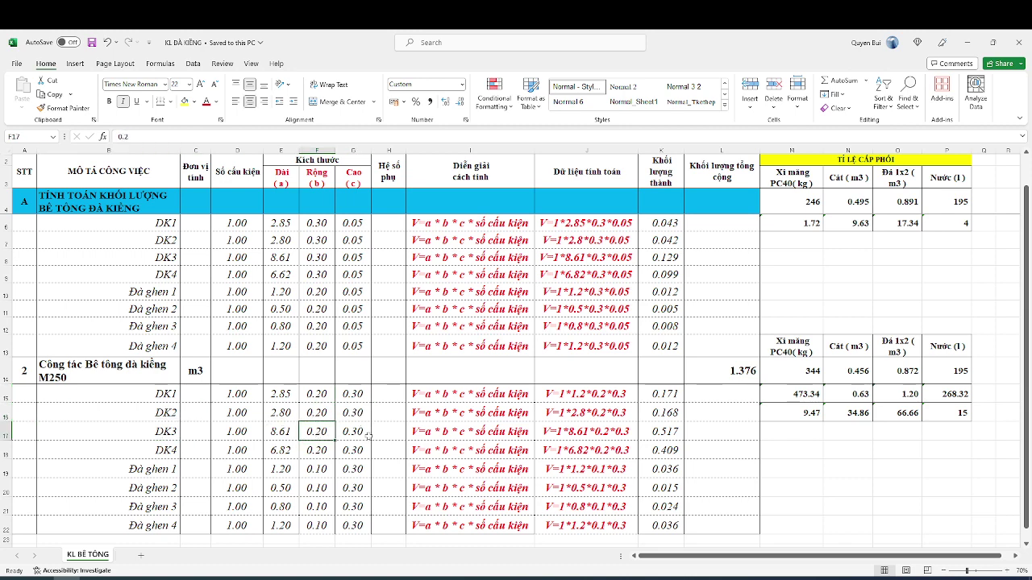
{"action": "left_click", "coordinate": [351, 431]}
{"action": "left_click", "coordinate": [154, 451]}
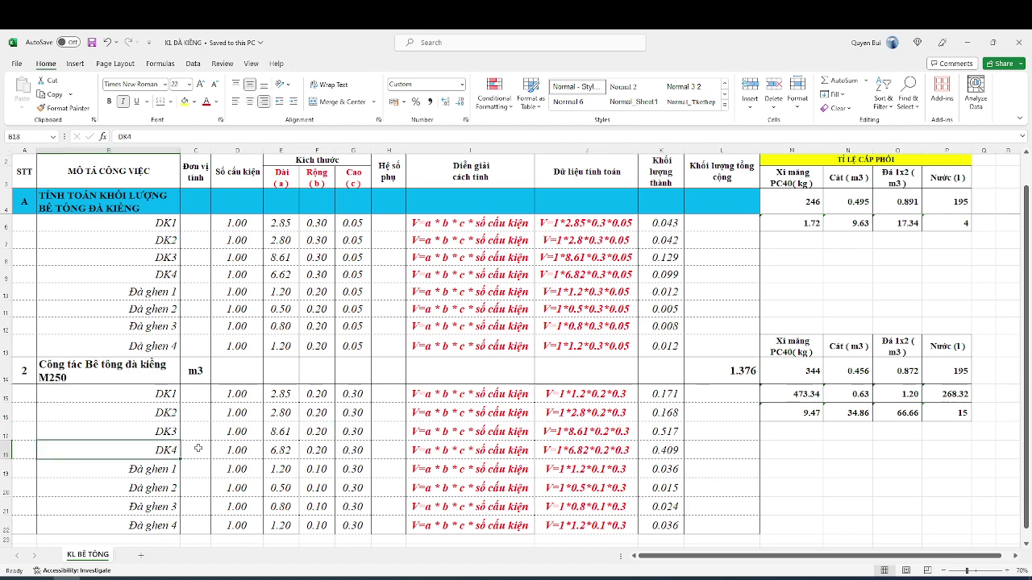
{"action": "left_click", "coordinate": [316, 453]}
{"action": "left_click", "coordinate": [351, 451]}
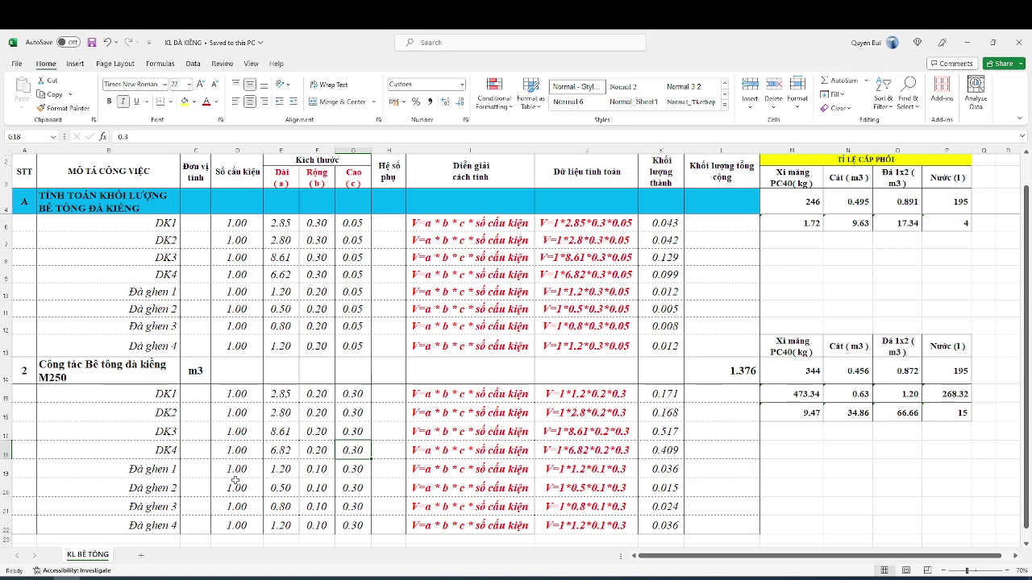
{"action": "left_click", "coordinate": [351, 472]}
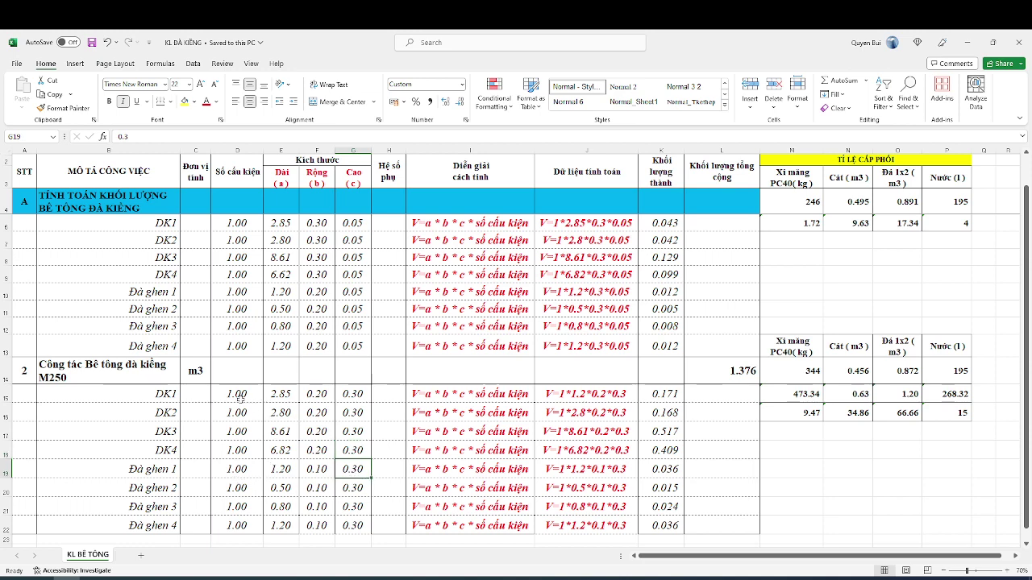
Review the M250 member counts and dimensions, and inspect the DK1 calculation text and the volume formulas of DK1 to DK4
{"action": "left_click_drag", "start_coordinate": [239, 397], "coordinate": [371, 530]}
{"action": "left_click", "coordinate": [240, 393]}
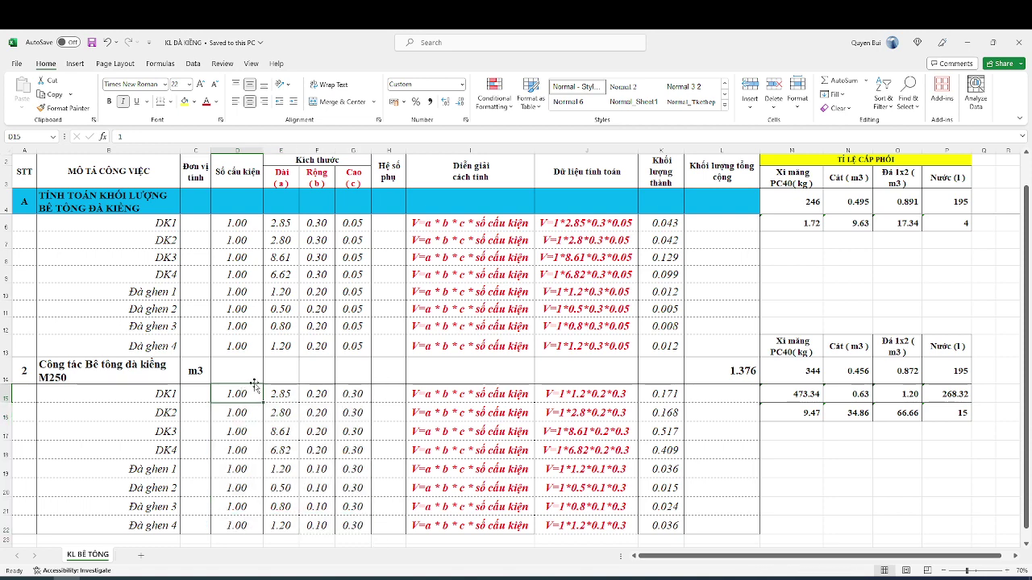
{"action": "left_click_drag", "start_coordinate": [261, 397], "coordinate": [369, 529]}
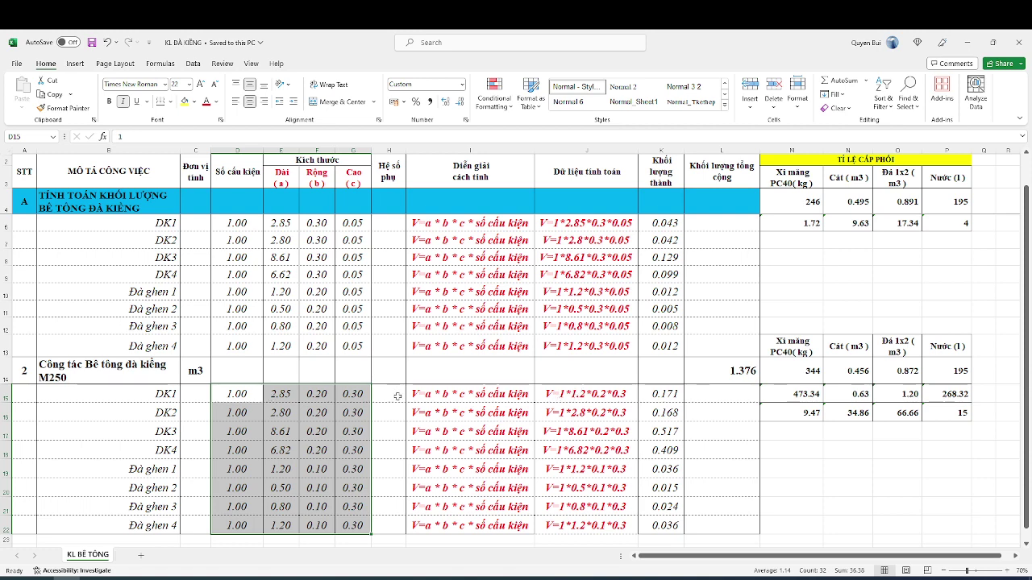
{"action": "left_click", "coordinate": [575, 394]}
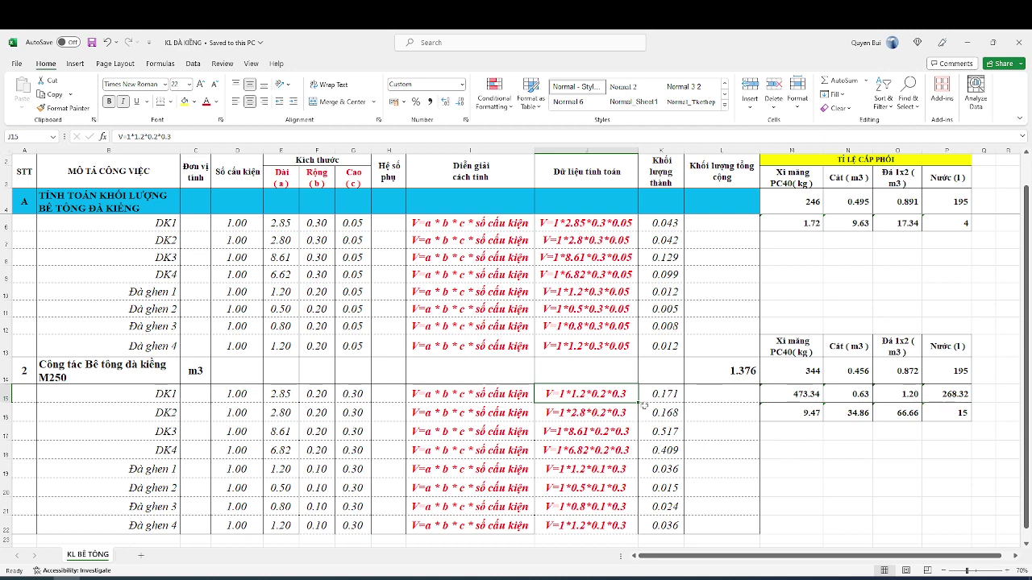
{"action": "left_click", "coordinate": [674, 395]}
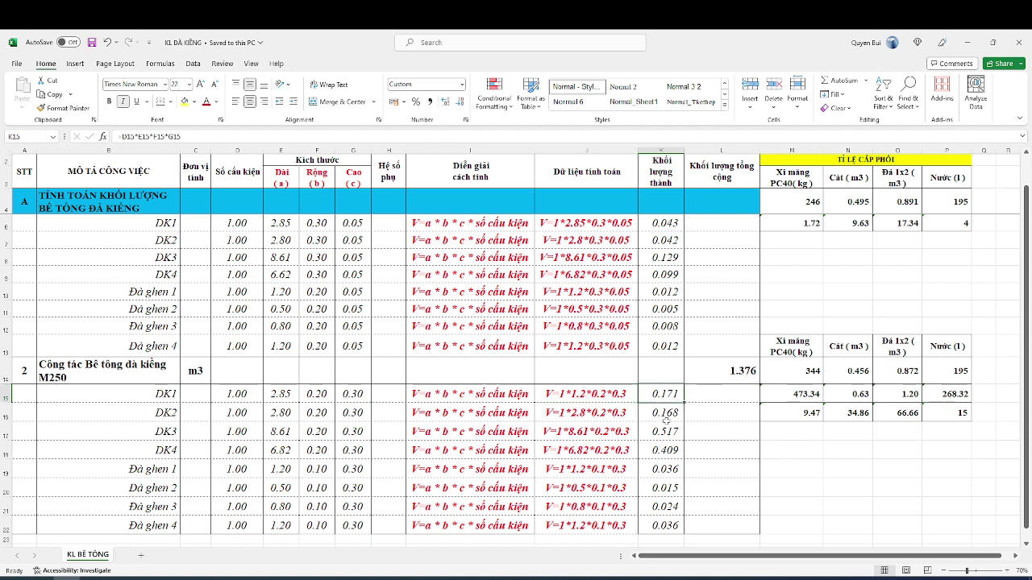
{"action": "left_click", "coordinate": [669, 413]}
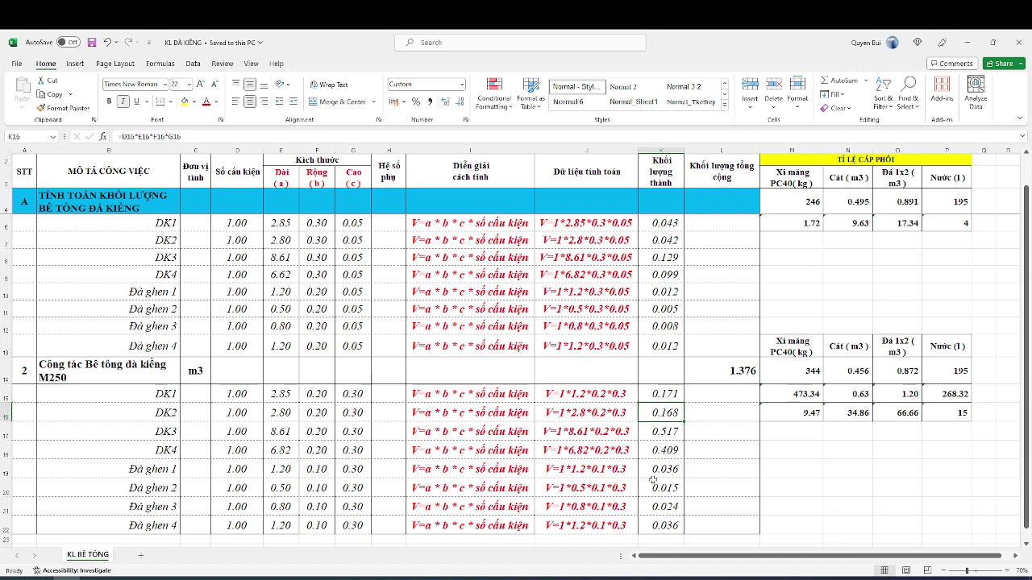
{"action": "left_click", "coordinate": [673, 431]}
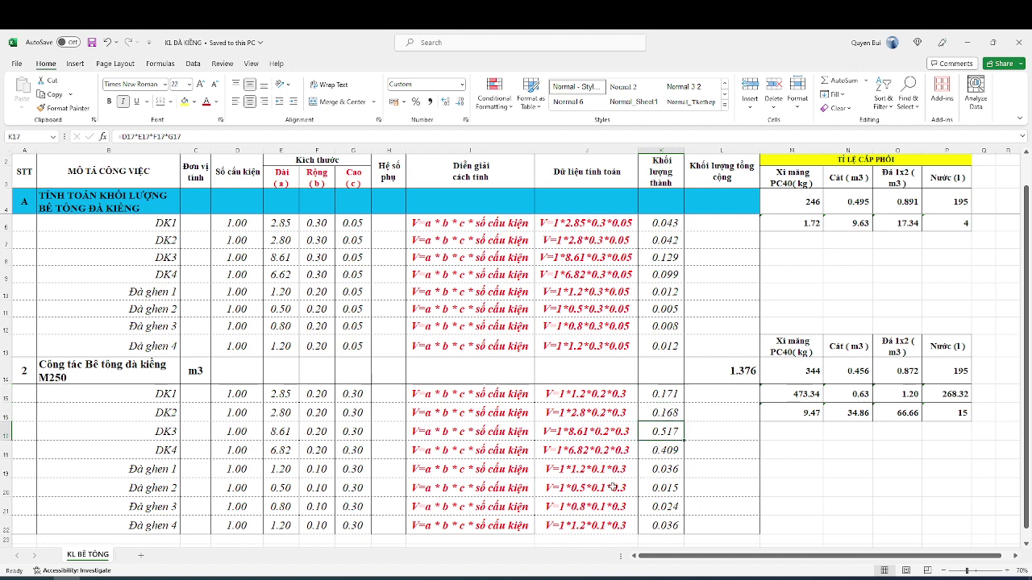
{"action": "left_click", "coordinate": [659, 451]}
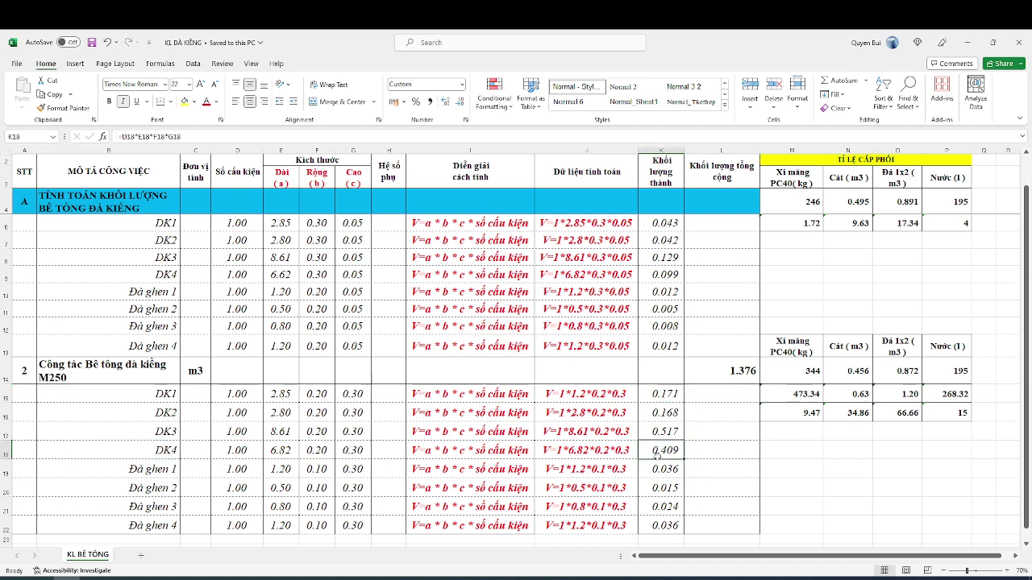
Check the Đà ghen rows of the M250 item and review the partial volumes from DK1 to Đà ghen 4
{"action": "left_click", "coordinate": [162, 474]}
{"action": "left_click", "coordinate": [157, 507]}
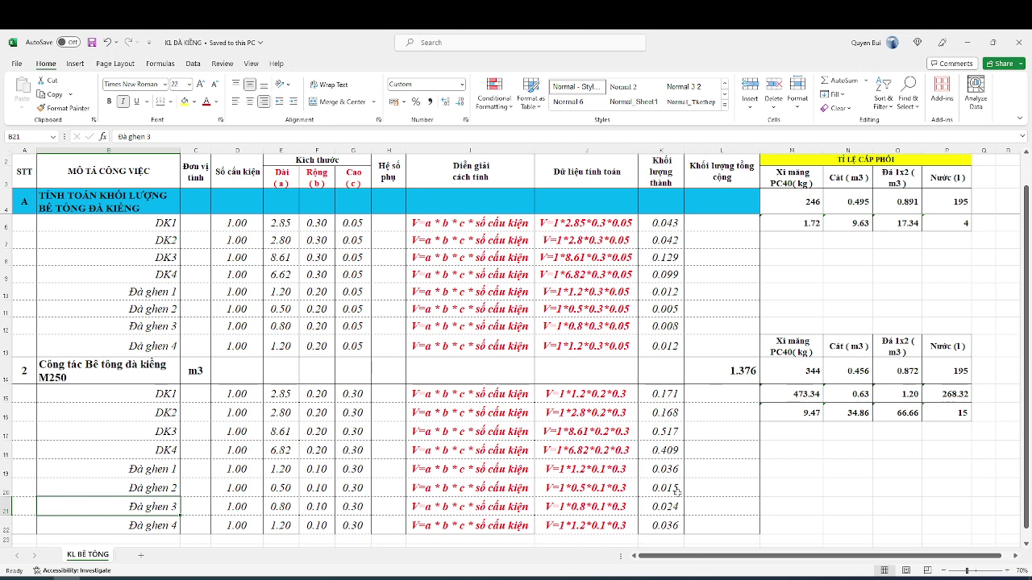
{"action": "left_click", "coordinate": [670, 520]}
{"action": "left_click_drag", "start_coordinate": [670, 520], "coordinate": [670, 395]}
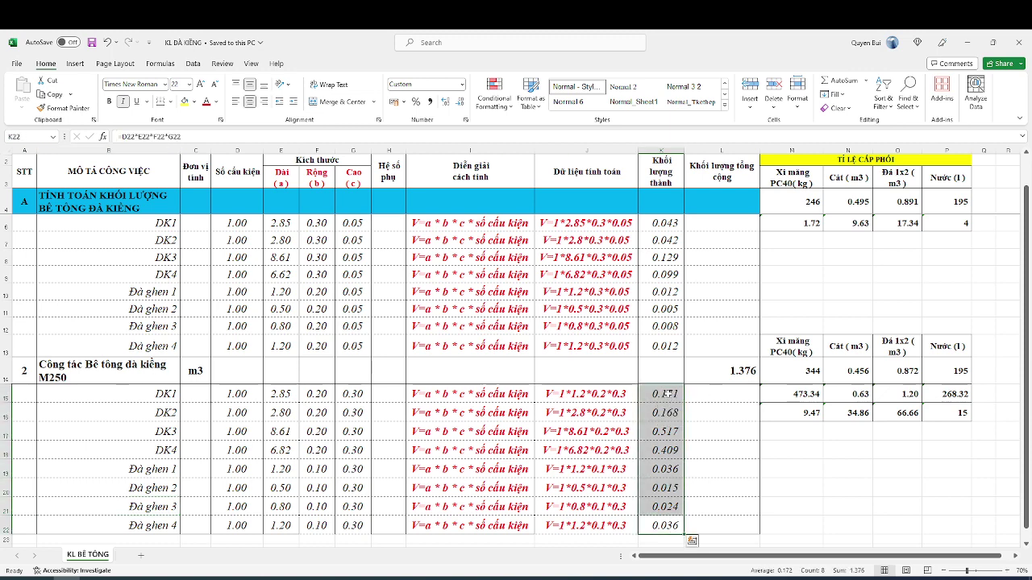
{"action": "left_click_drag", "start_coordinate": [669, 395], "coordinate": [671, 524]}
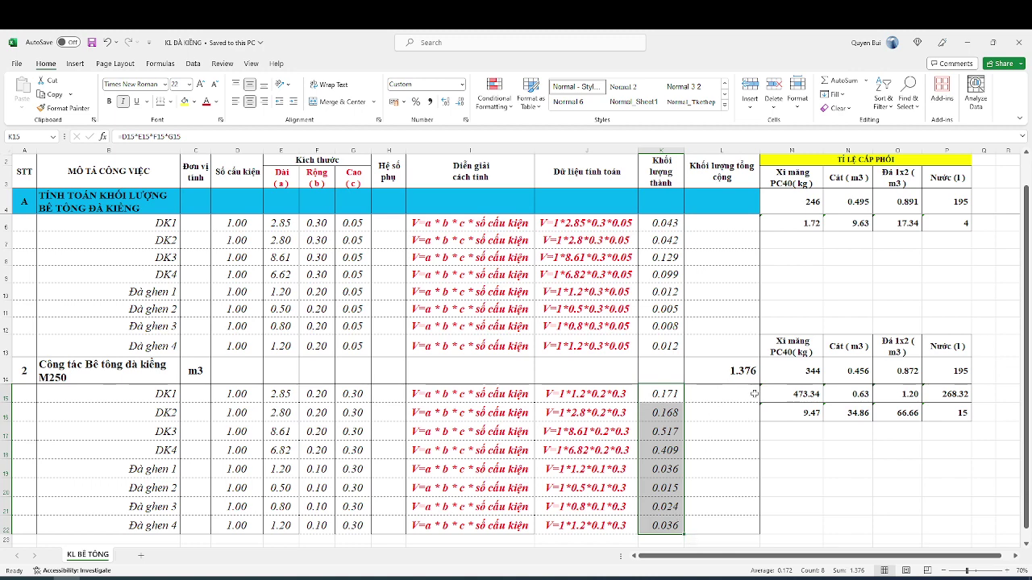
Inspect the sum formula of the total M250 ground beam volume, and consult the PDF beam plan before returning to the workbook
{"action": "left_click", "coordinate": [728, 372]}
{"action": "left_click", "coordinate": [71, 377]}
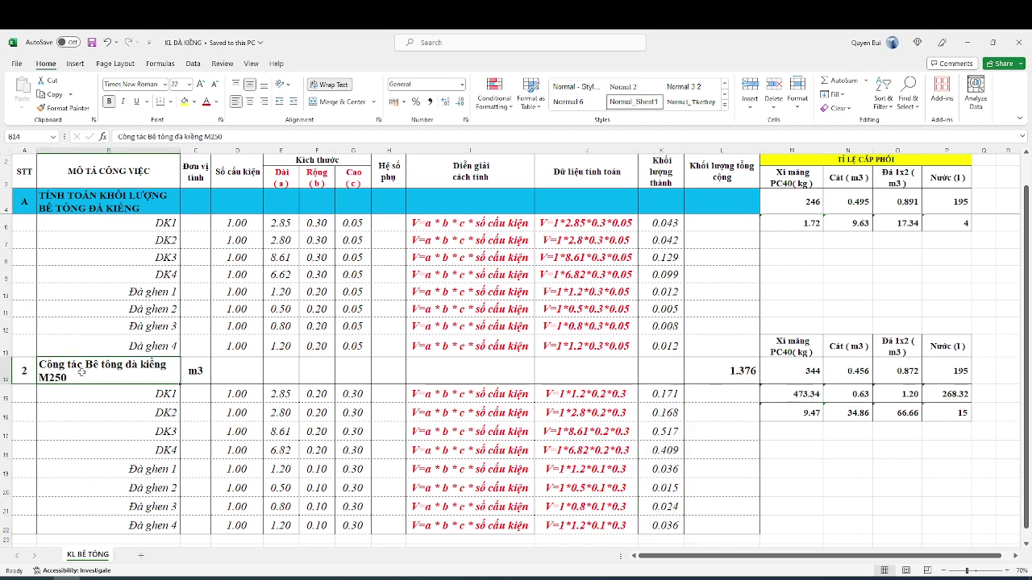
{"action": "left_click", "coordinate": [725, 370]}
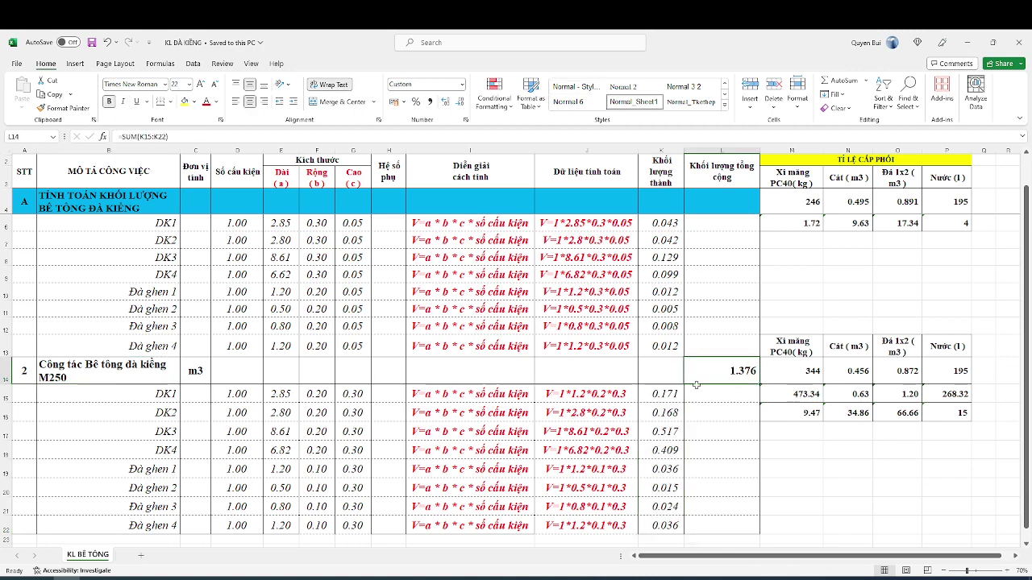
{"action": "key", "text": "alt+Tab"}
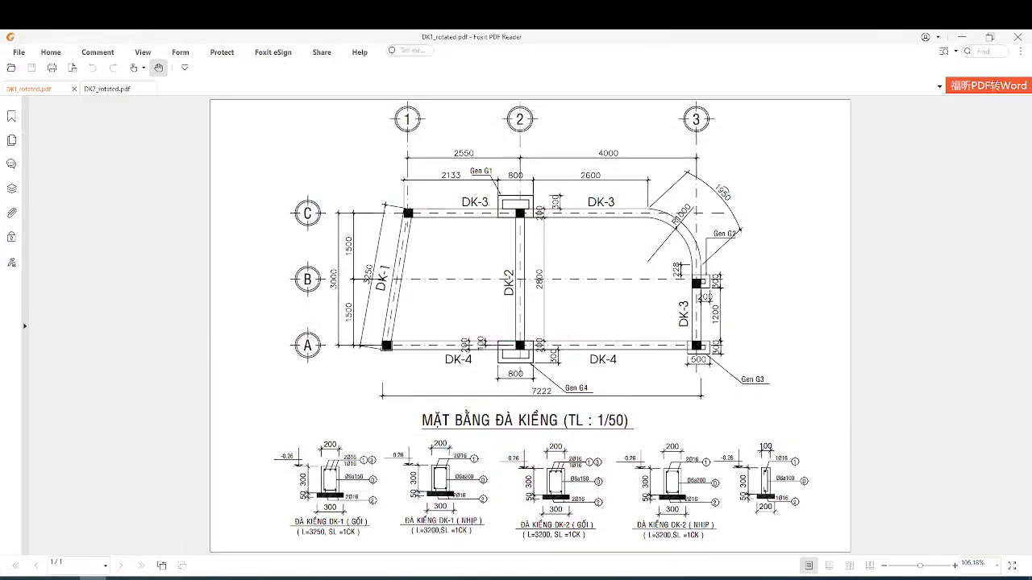
{"action": "left_click", "coordinate": [93, 579]}
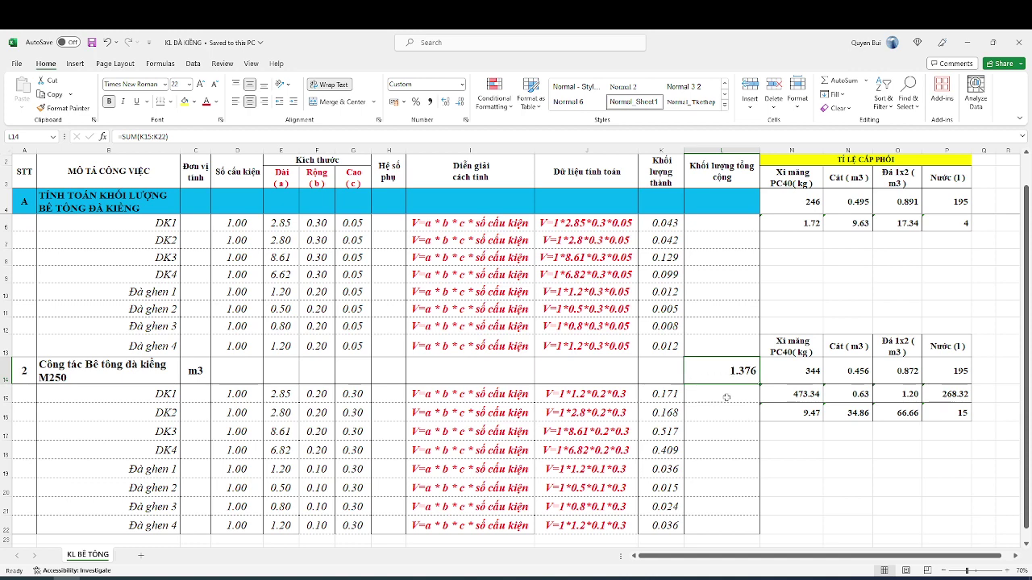
Review the M250 mix ratio and inspect the conversion formulas for its cement, sand, stone and water, returning to the total volume
{"action": "left_click", "coordinate": [90, 378]}
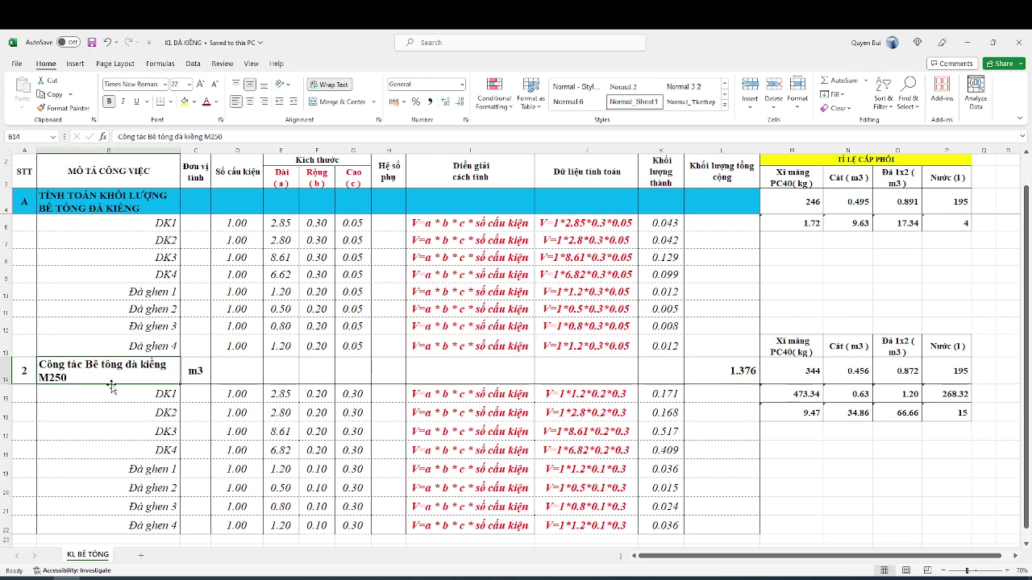
{"action": "left_click", "coordinate": [768, 370]}
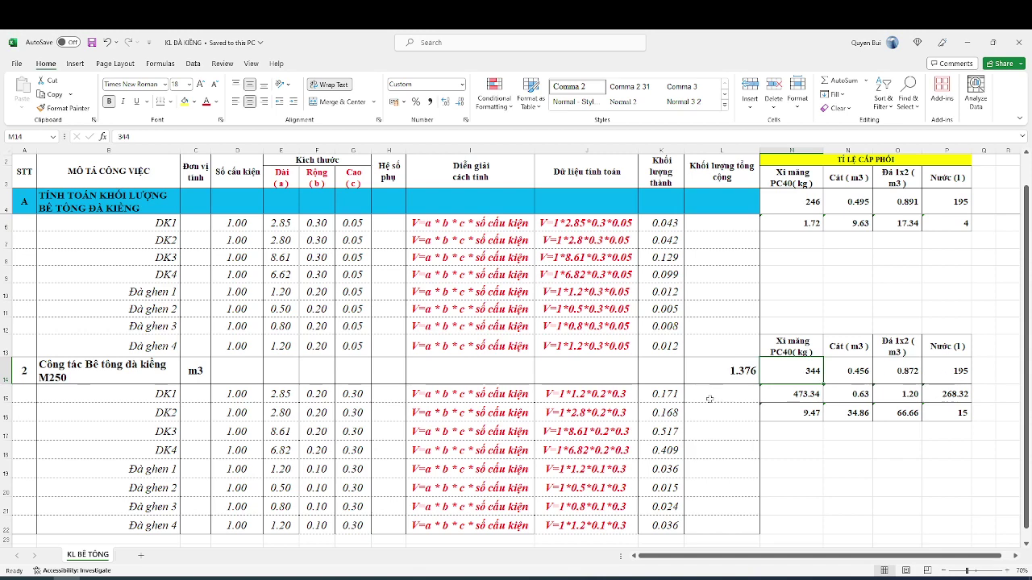
{"action": "left_click", "coordinate": [797, 413]}
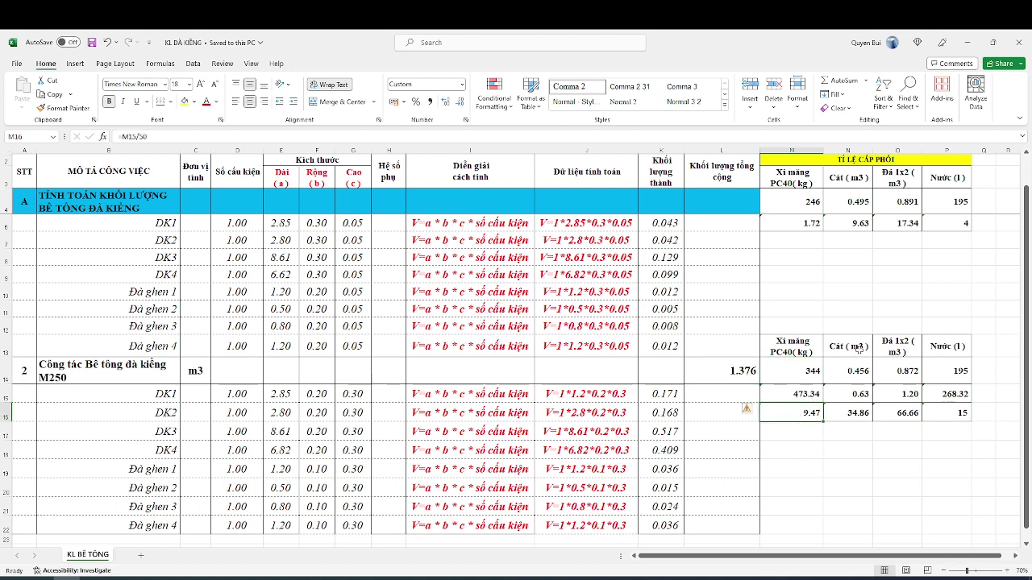
{"action": "key", "text": "Right"}
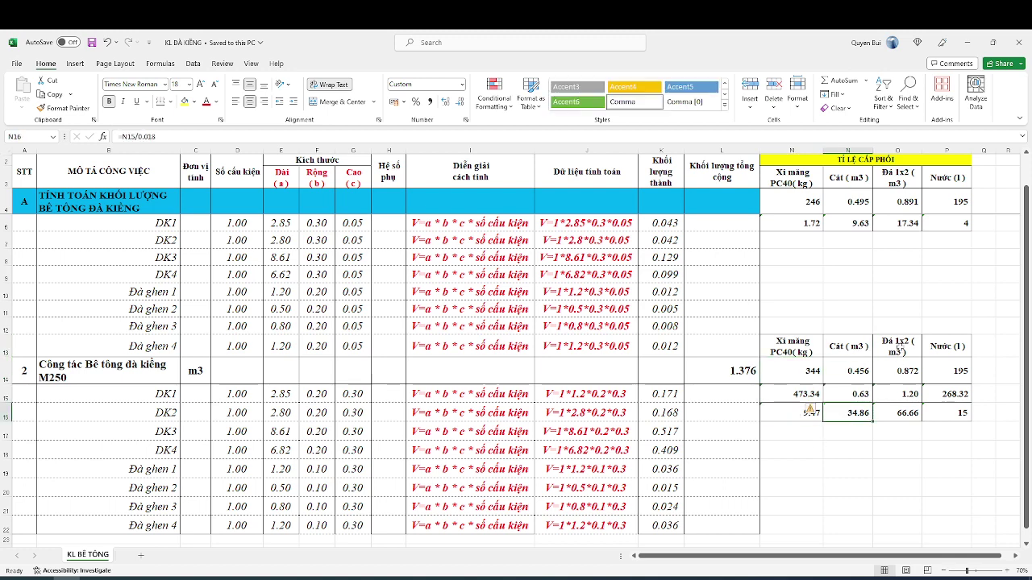
{"action": "key", "text": "Right"}
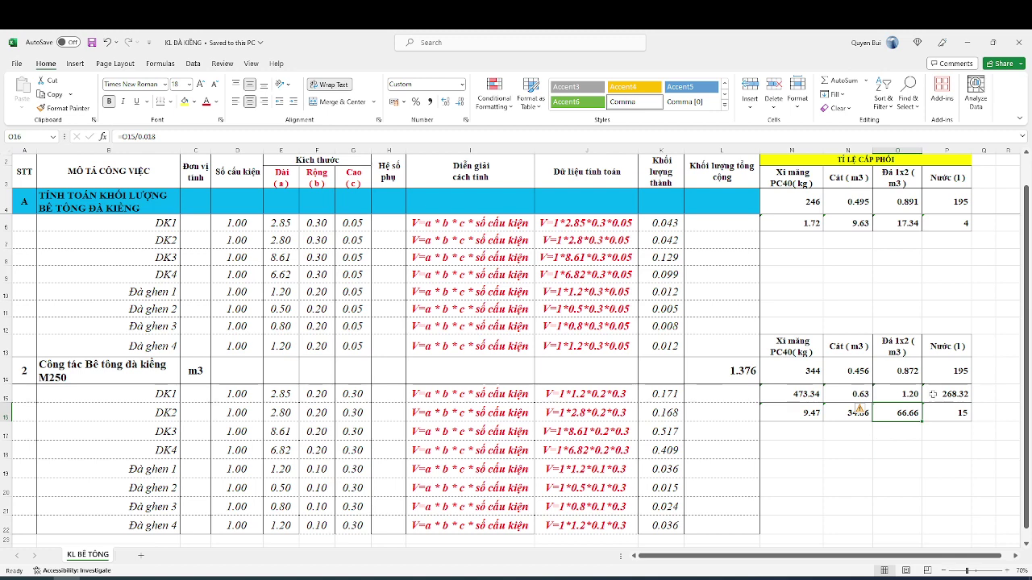
{"action": "key", "text": "Right"}
{"action": "left_click", "coordinate": [746, 369]}
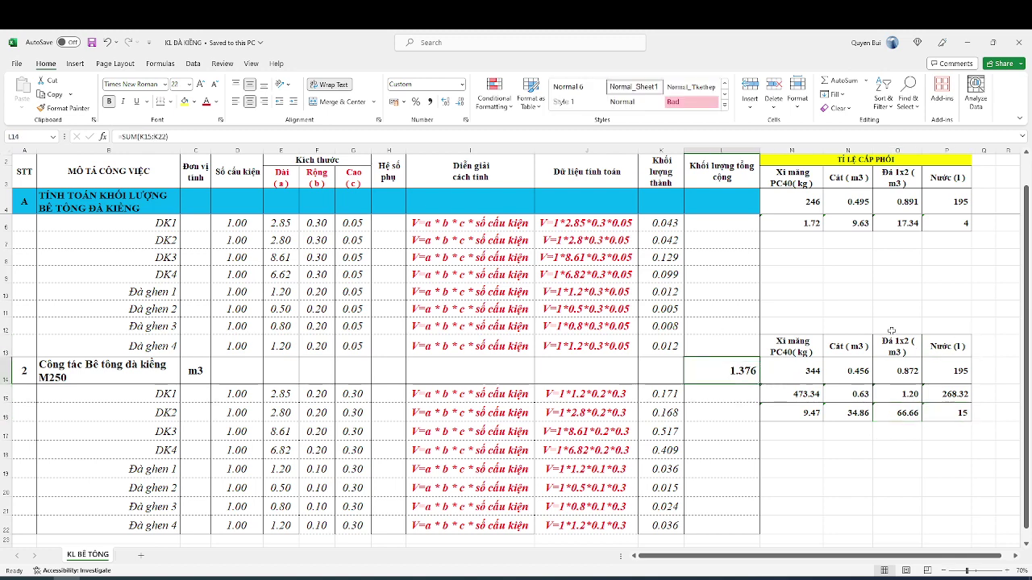
Save the KL ĐÀ KIỀNG workbook and look over the whole takeoff table, including the M150 and M250 items and material ratios
{"action": "scroll", "coordinate": [726, 282], "scroll_direction": "up", "scroll_amount": 1}
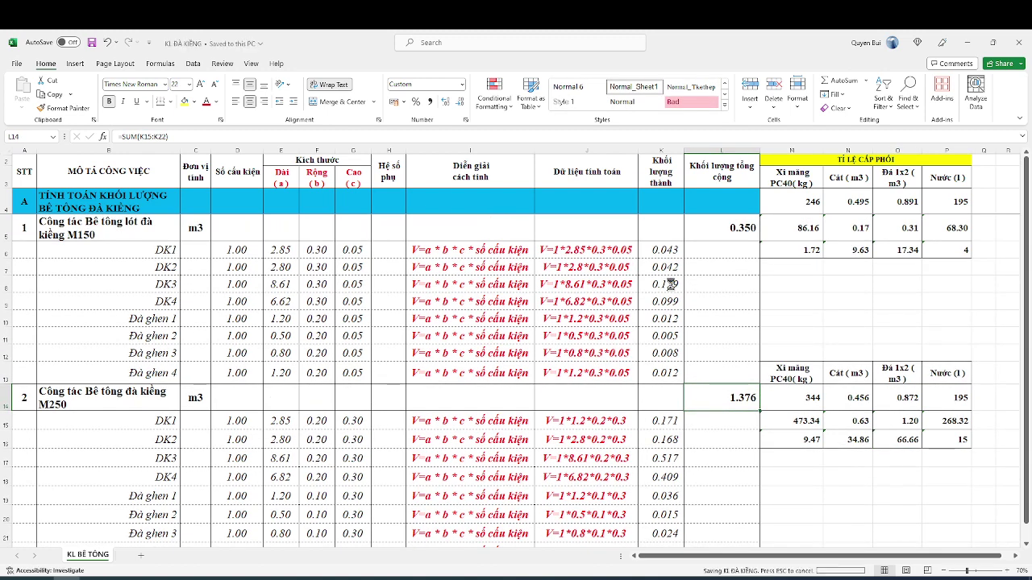
{"action": "left_click", "coordinate": [23, 163]}
{"action": "left_click_drag", "start_coordinate": [356, 199], "coordinate": [911, 532]}
{"action": "left_click", "coordinate": [808, 369]}
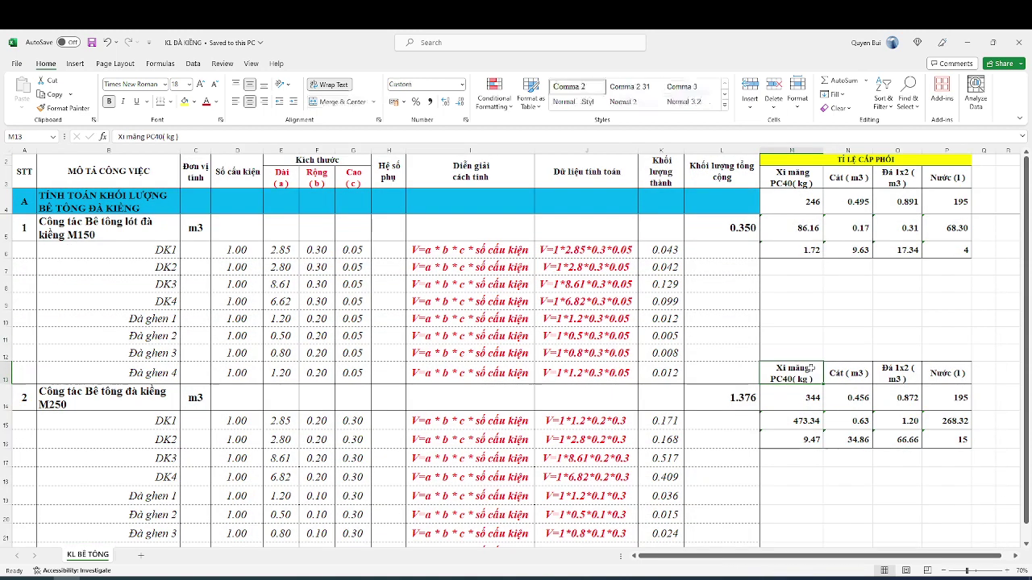
{"action": "mouse_move", "coordinate": [22, 172]}
{"action": "left_mouse_down"}
{"action": "mouse_move", "coordinate": [941, 250]}
{"action": "mouse_move", "coordinate": [943, 375]}
{"action": "left_mouse_up"}
{"action": "left_click", "coordinate": [128, 211]}
{"action": "left_click", "coordinate": [493, 300]}
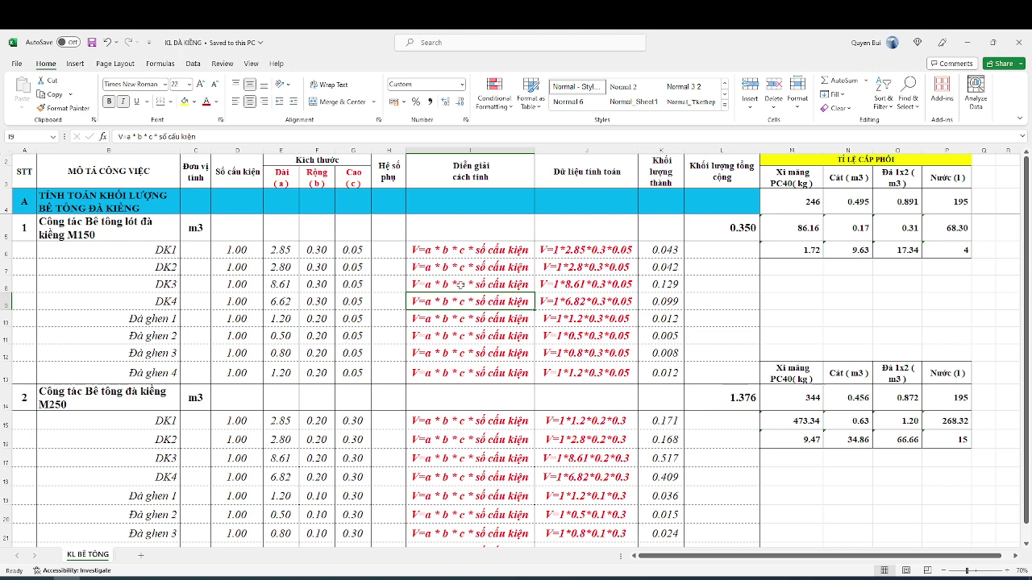
Highlight the takeoff table and review the Diễn giải cách tính expressions of the M150 members
{"action": "left_click_drag", "start_coordinate": [32, 171], "coordinate": [839, 443]}
{"action": "left_click", "coordinate": [470, 373]}
{"action": "left_click_drag", "start_coordinate": [468, 253], "coordinate": [471, 298]}
{"action": "left_click", "coordinate": [523, 253]}
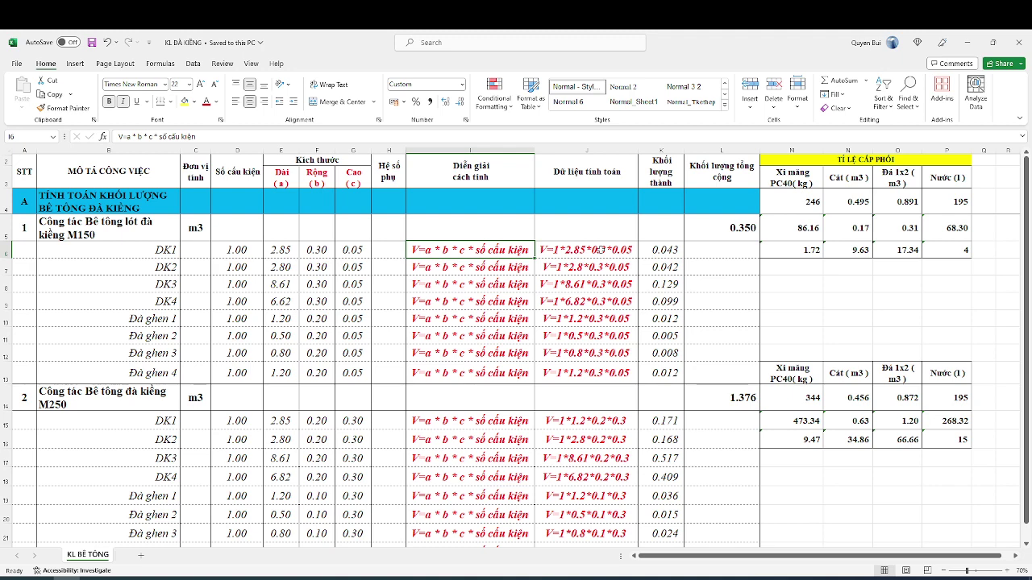
Review the table headings from STT to Dữ liệu tính toán, the M150 total volume and the sand heading of the mix ratio
{"action": "left_click_drag", "start_coordinate": [24, 171], "coordinate": [500, 173]}
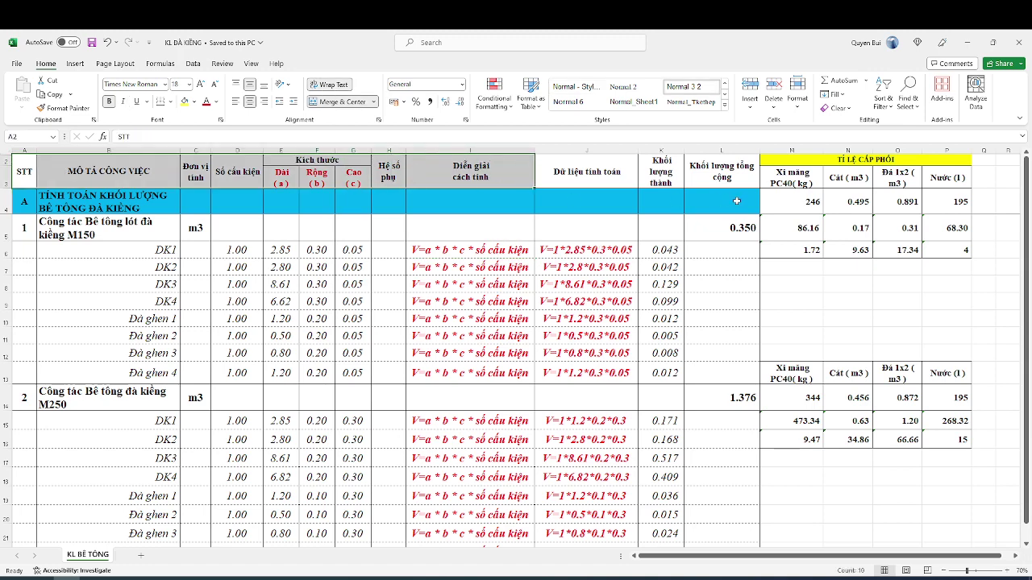
{"action": "left_click_drag", "start_coordinate": [24, 171], "coordinate": [685, 253]}
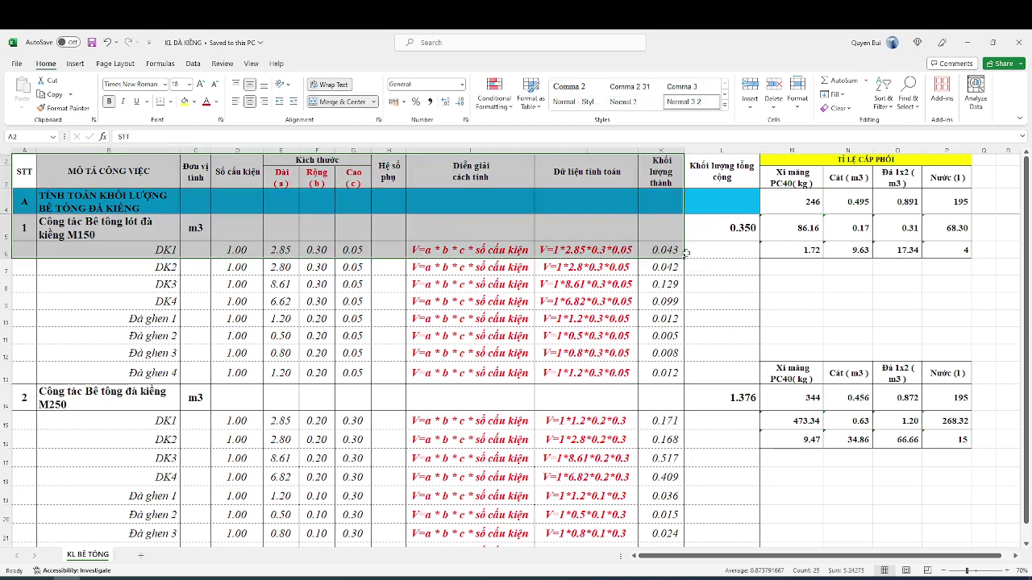
{"action": "left_click", "coordinate": [686, 253]}
{"action": "left_click_drag", "start_coordinate": [25, 171], "coordinate": [615, 239]}
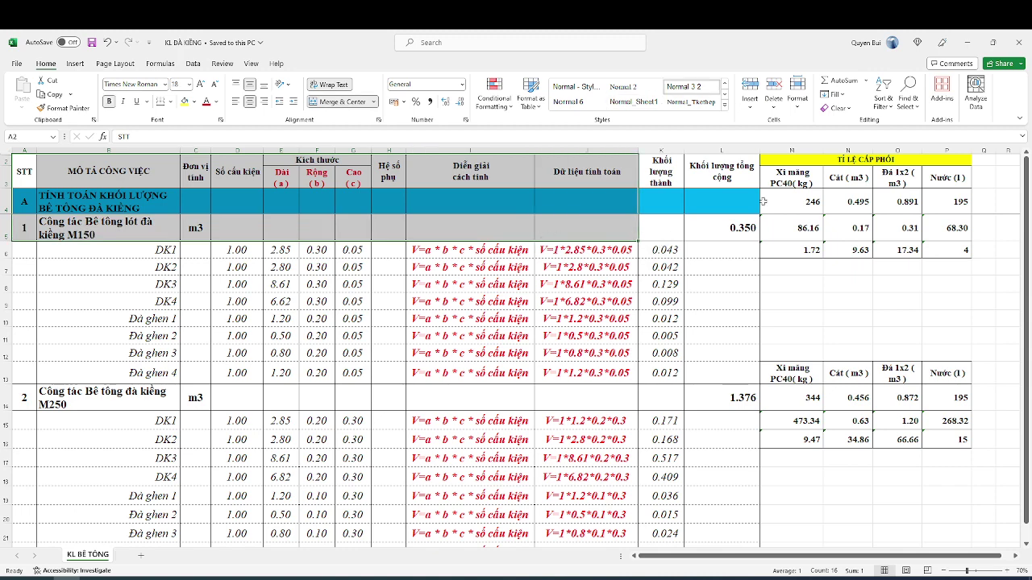
{"action": "left_click", "coordinate": [743, 184]}
{"action": "left_click", "coordinate": [721, 234]}
{"action": "left_click", "coordinate": [736, 182]}
{"action": "left_click", "coordinate": [859, 179]}
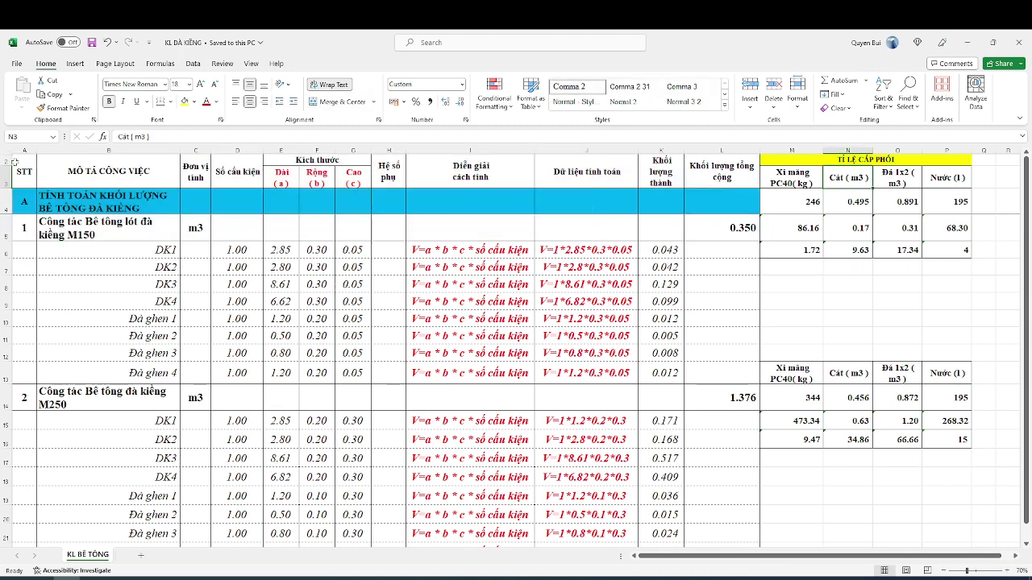
Highlight the heading rows and check the calculation data and expression of the M150 DK1 member
{"action": "left_click_drag", "start_coordinate": [14, 163], "coordinate": [655, 249]}
{"action": "left_click", "coordinate": [554, 249]}
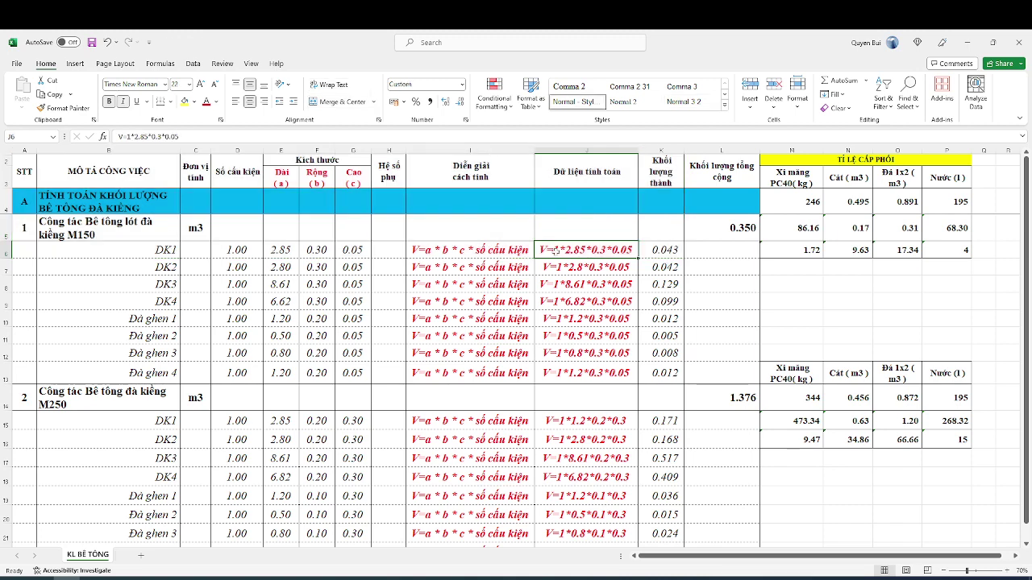
{"action": "left_click", "coordinate": [46, 170]}
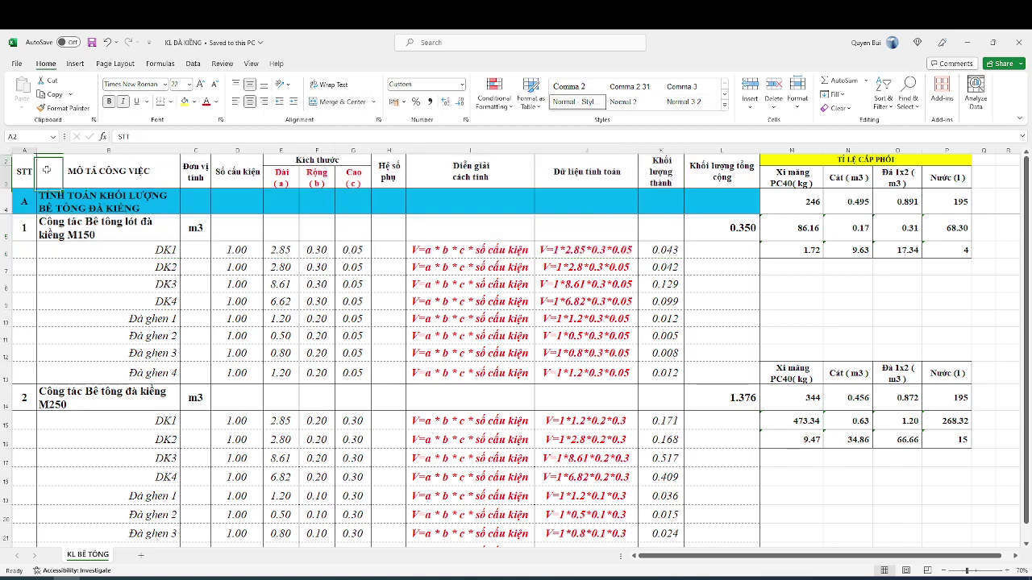
{"action": "left_click_drag", "start_coordinate": [47, 170], "coordinate": [568, 200]}
{"action": "left_click", "coordinate": [439, 209]}
{"action": "left_click", "coordinate": [440, 251]}
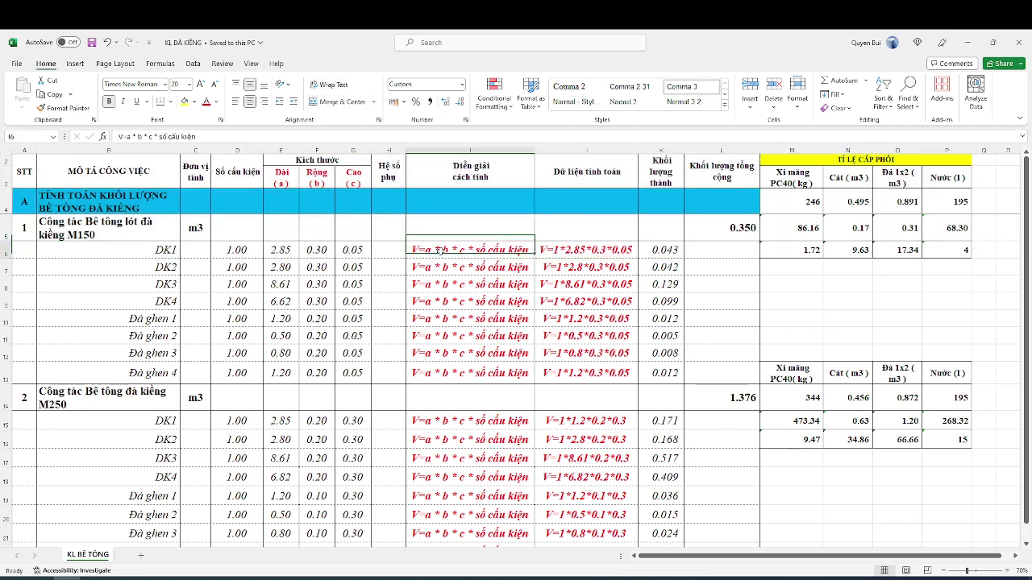
Review the M150 partial volumes from DK1 to Đà ghen 4, and compare DK1's expression and calculation data with its volume formula
{"action": "left_click_drag", "start_coordinate": [661, 250], "coordinate": [662, 373]}
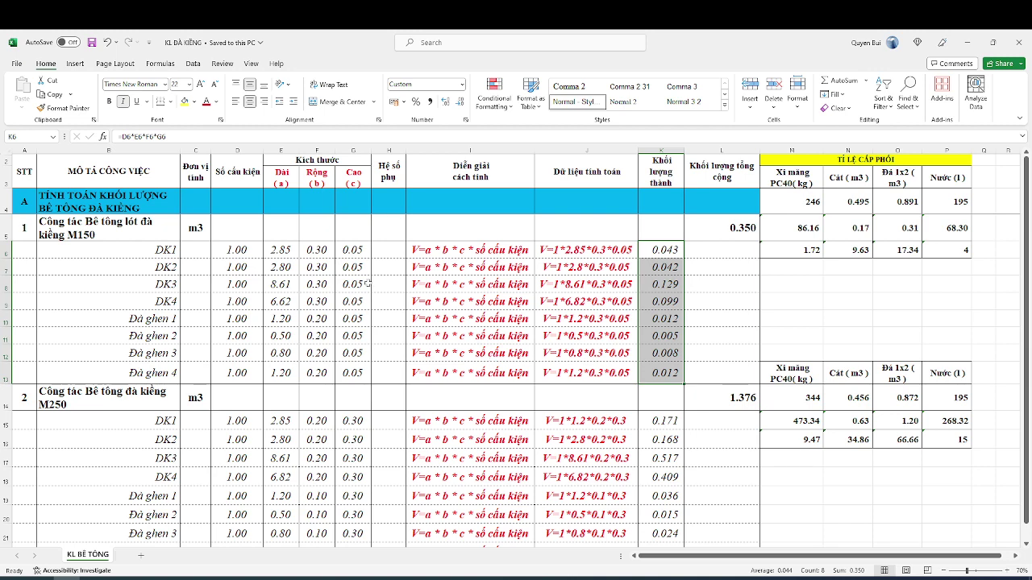
{"action": "left_click_drag", "start_coordinate": [23, 185], "coordinate": [618, 226]}
{"action": "left_click", "coordinate": [593, 232]}
{"action": "left_click", "coordinate": [510, 249]}
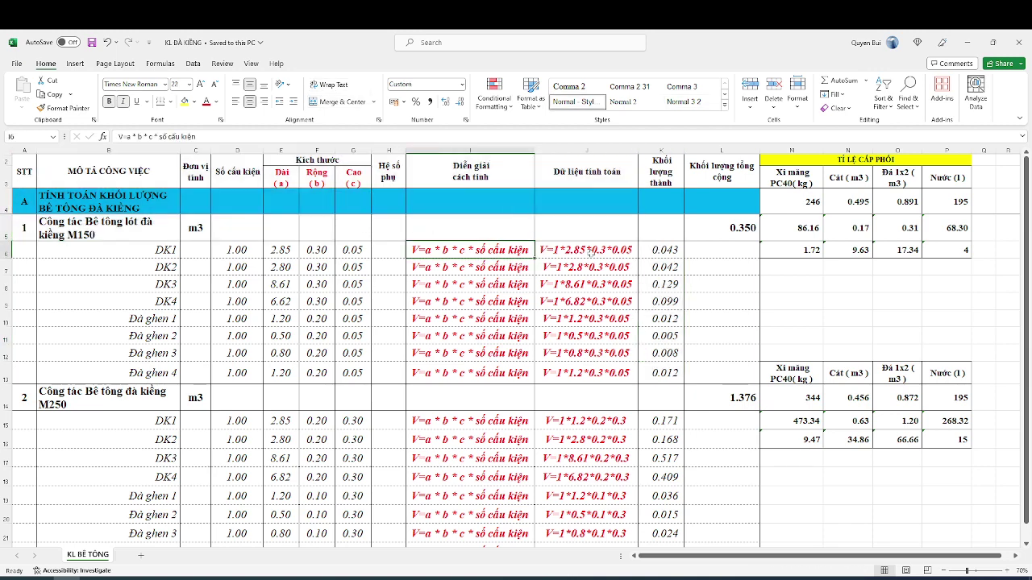
{"action": "left_click", "coordinate": [587, 251]}
{"action": "left_click", "coordinate": [511, 251]}
{"action": "left_click", "coordinate": [653, 250]}
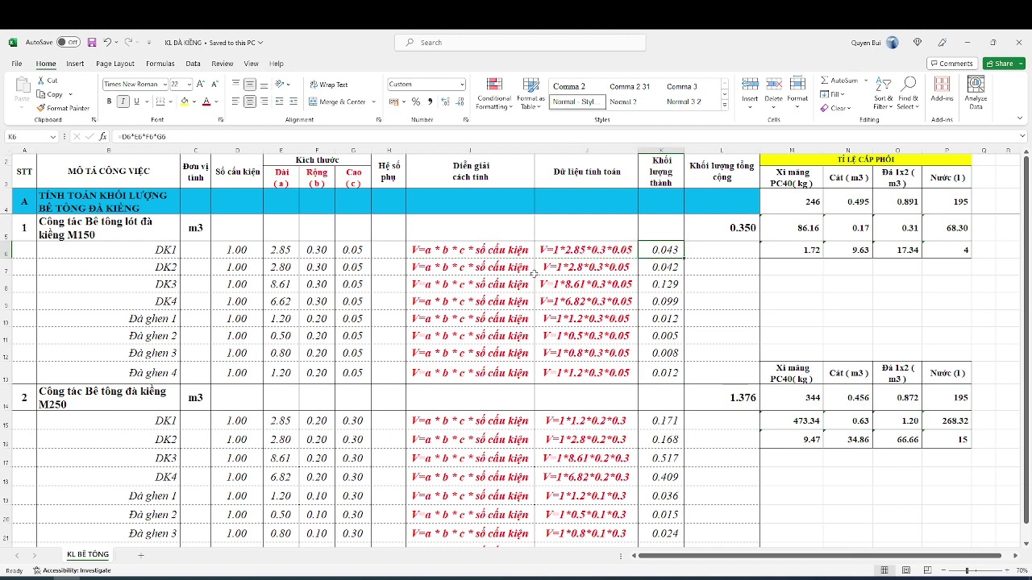